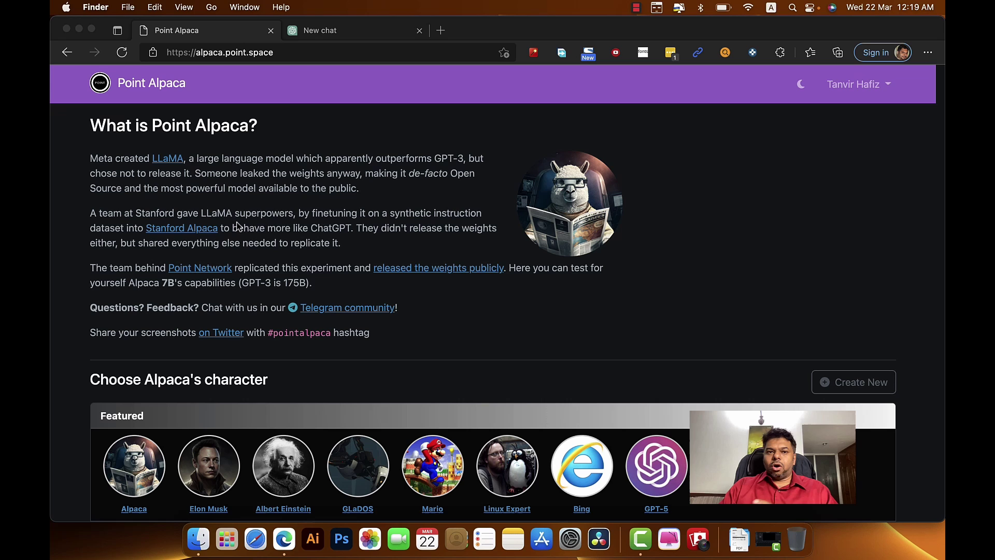
Bring the browser forward, glance at the ChatGPT tab, and return to Point Alpaca.
click(340, 26)
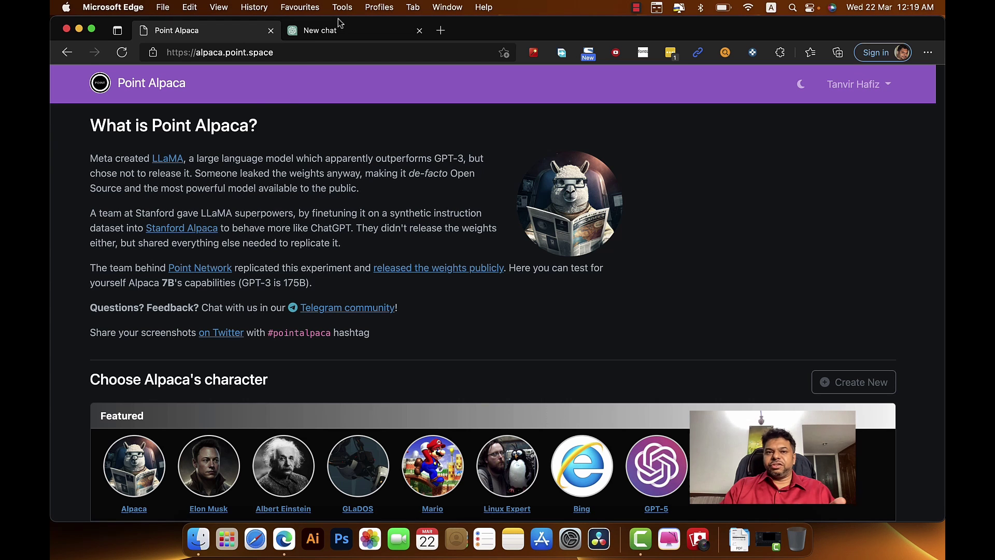
click(340, 29)
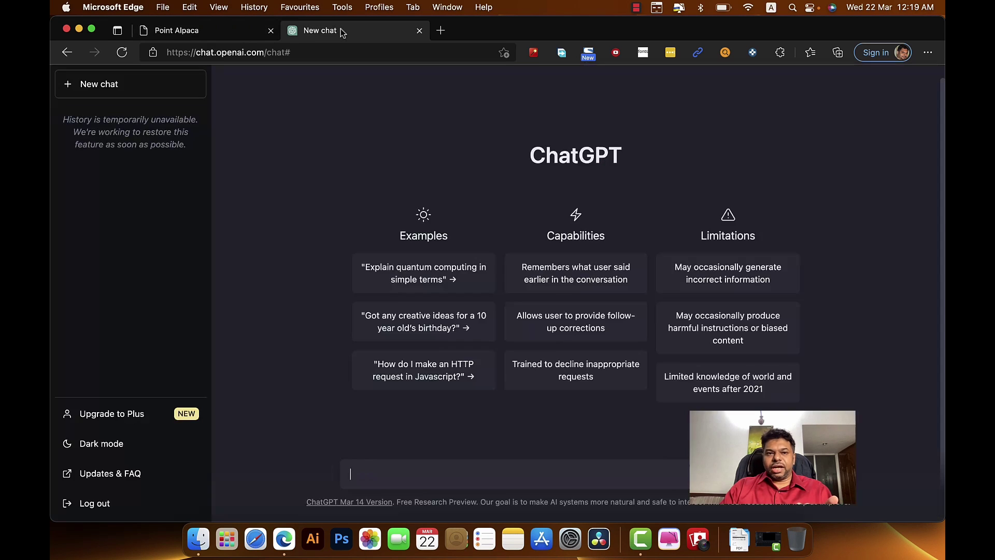
click(236, 33)
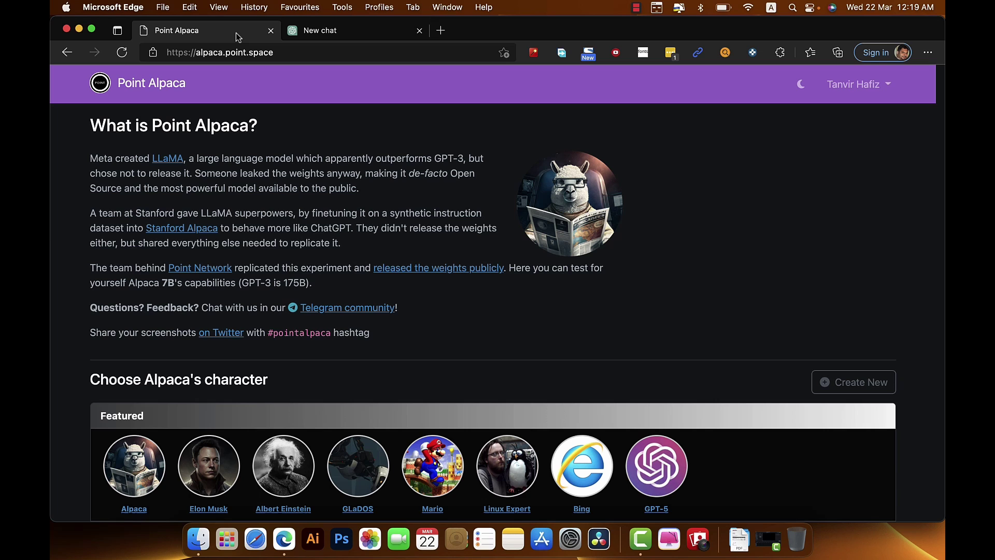
Scroll down the Point Alpaca home page through the character category rows.
scroll(325, 229, down, 3)
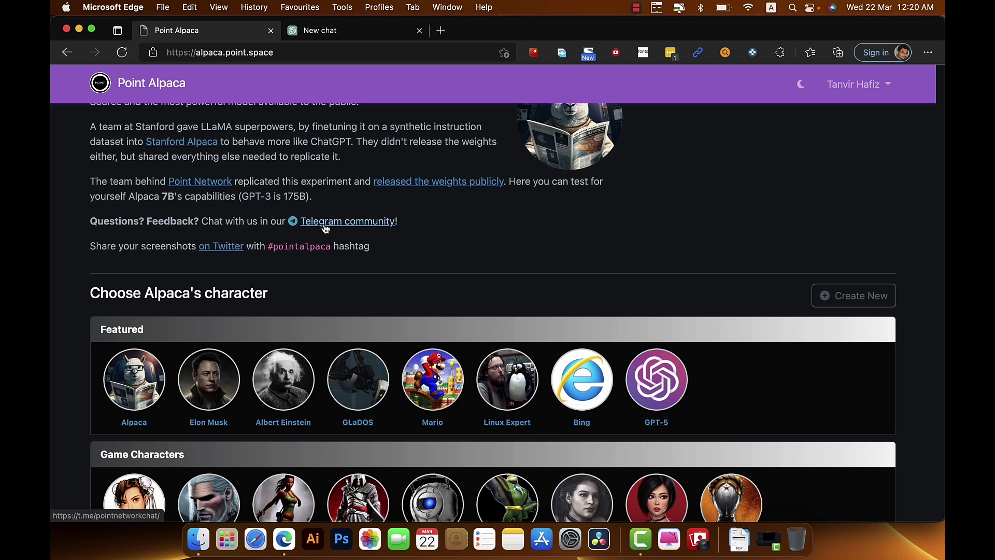
scroll(325, 228, down, 3)
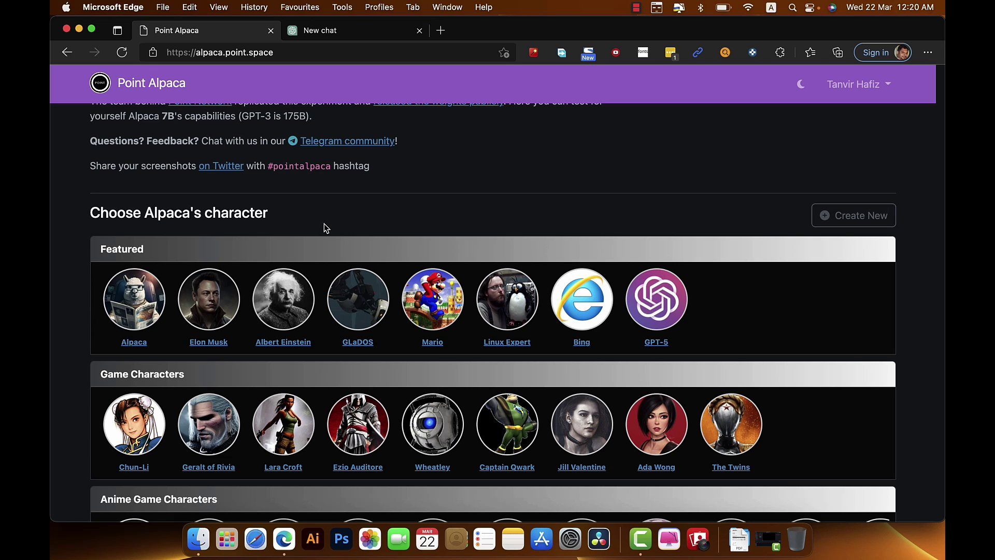
scroll(325, 226, down, 3)
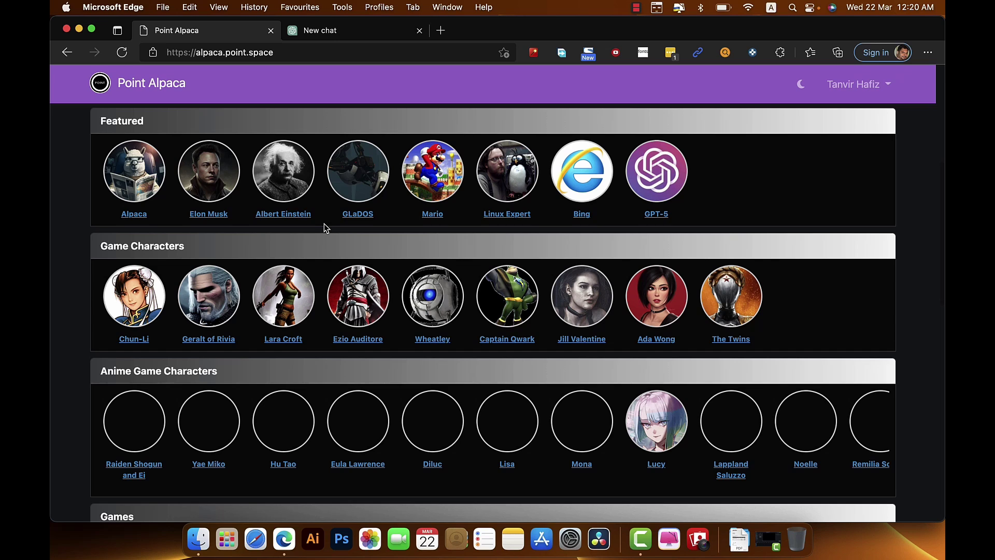
scroll(325, 226, down, 6)
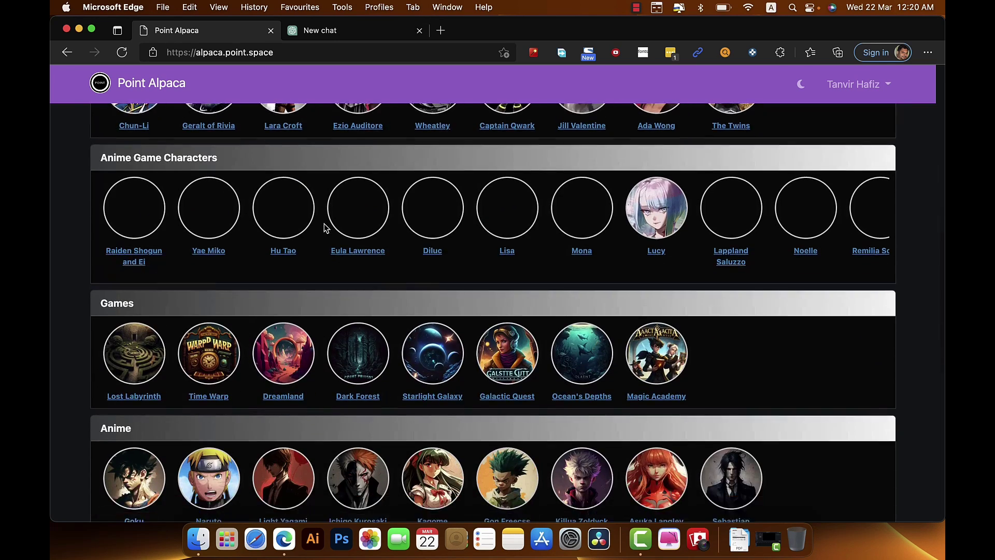
scroll(325, 227, down, 5)
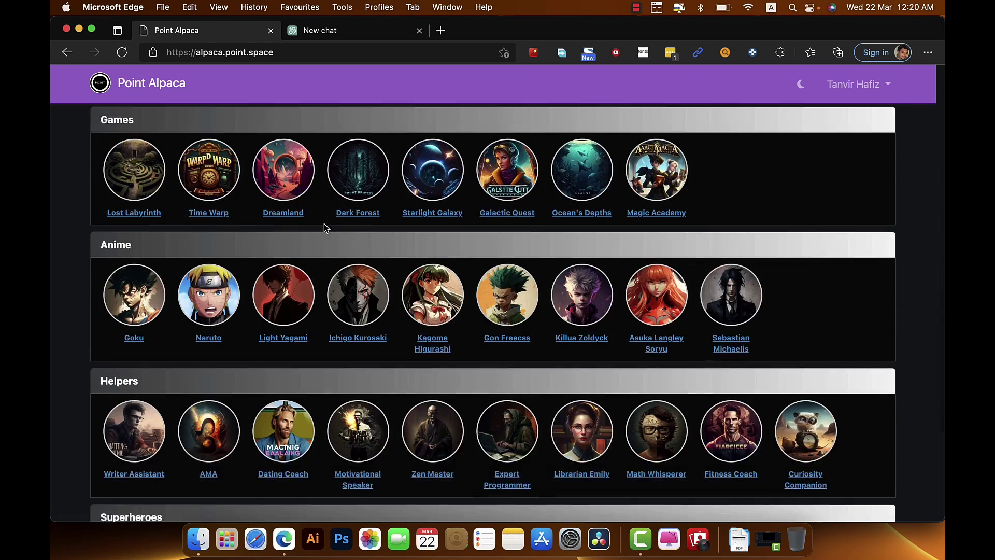
scroll(325, 227, down, 1)
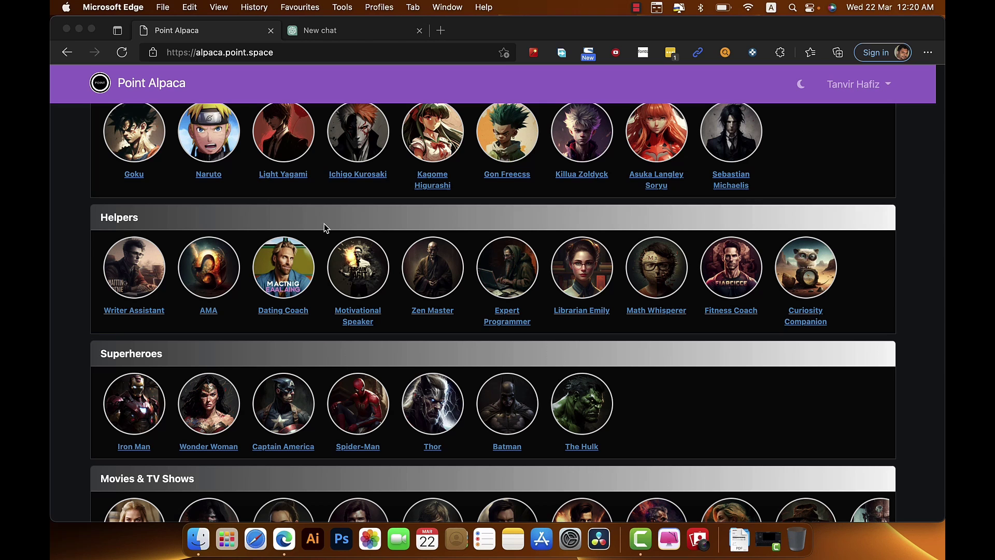
Check the ChatGPT tab again, then come back and settle on the Anime and Helpers rows.
click(300, 32)
click(257, 34)
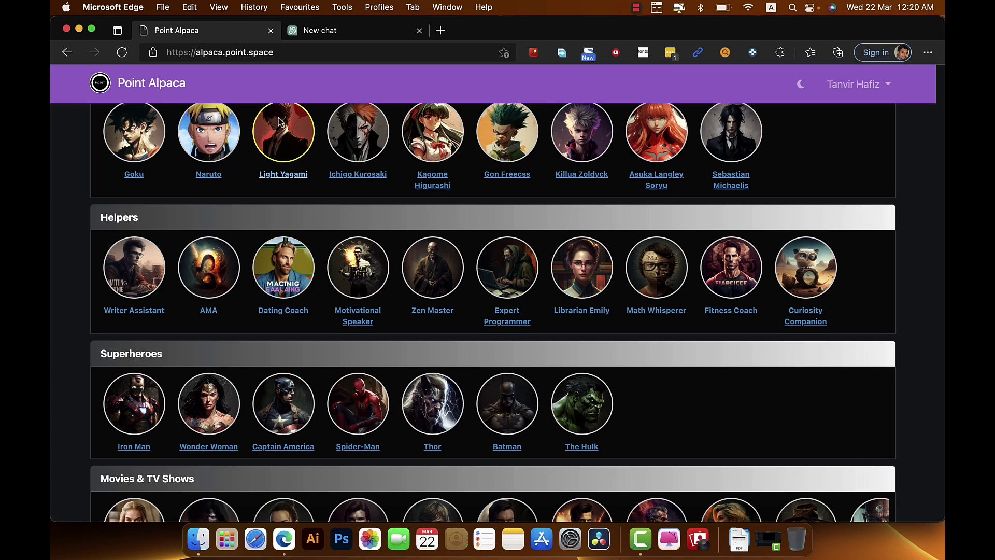
scroll(519, 341, up, 3)
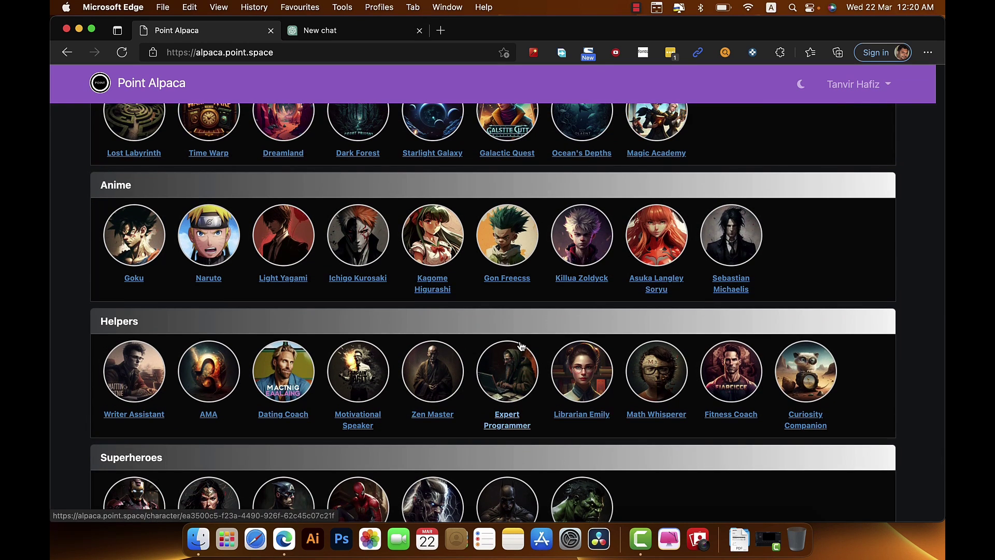
scroll(521, 345, up, 1)
scroll(521, 345, down, 2)
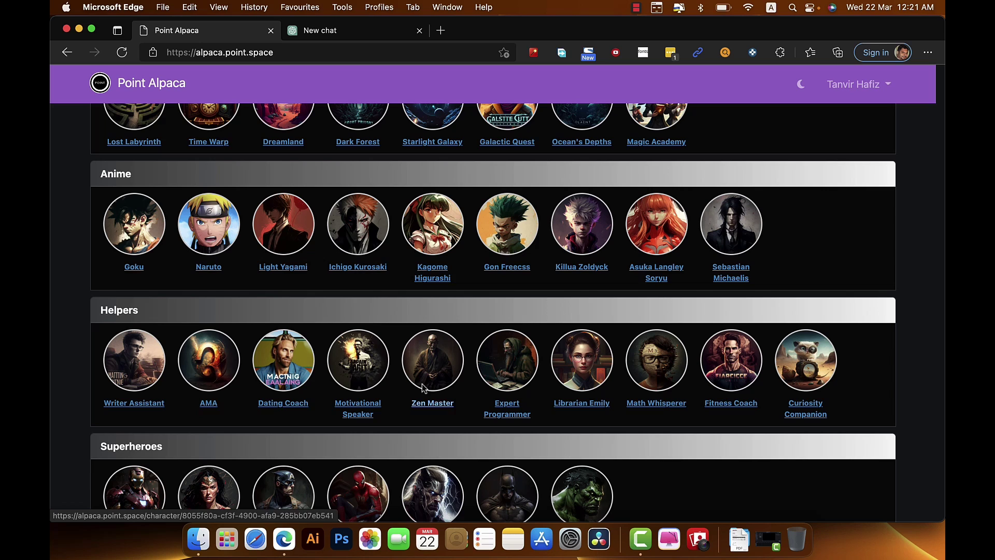
Open a Writer Assistant chat, type 'hey how far back do you go with your datebase information?' and select it.
click(156, 408)
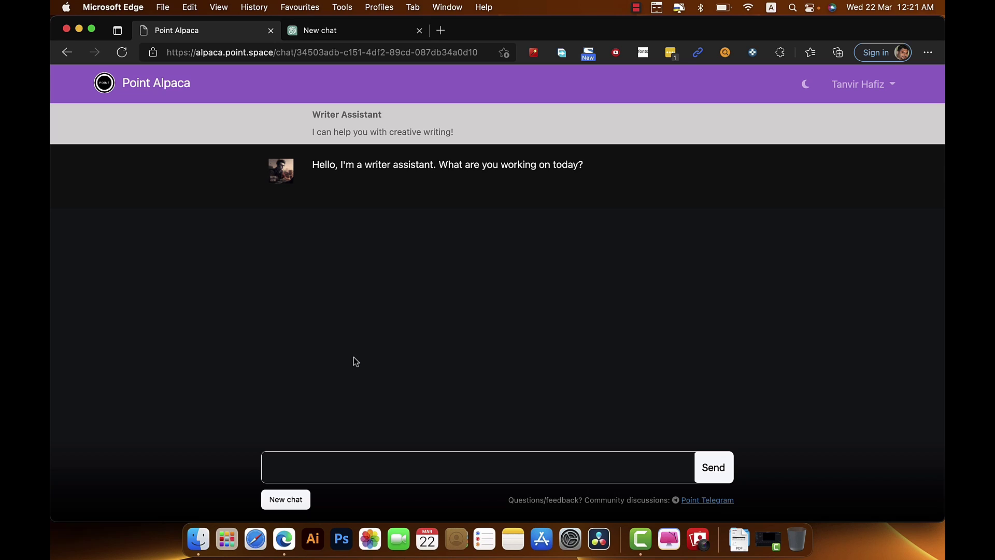
text(hey how far back do you go with y)
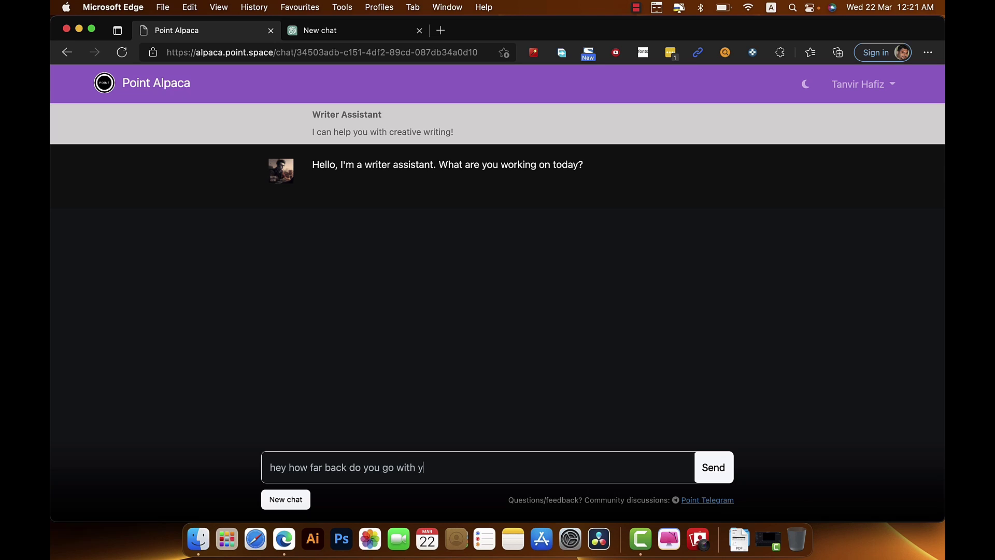
text(our date)
text(base information?)
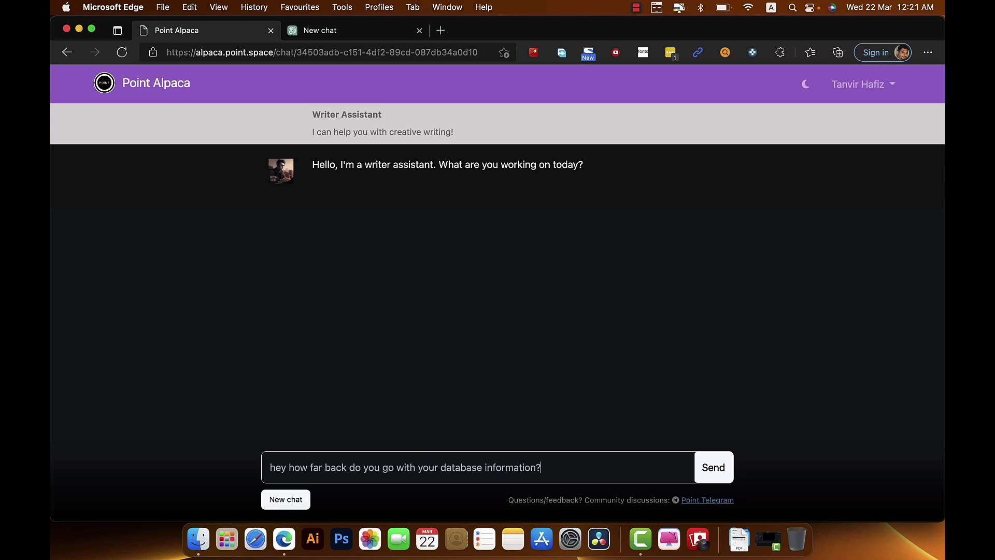
key(super+a)
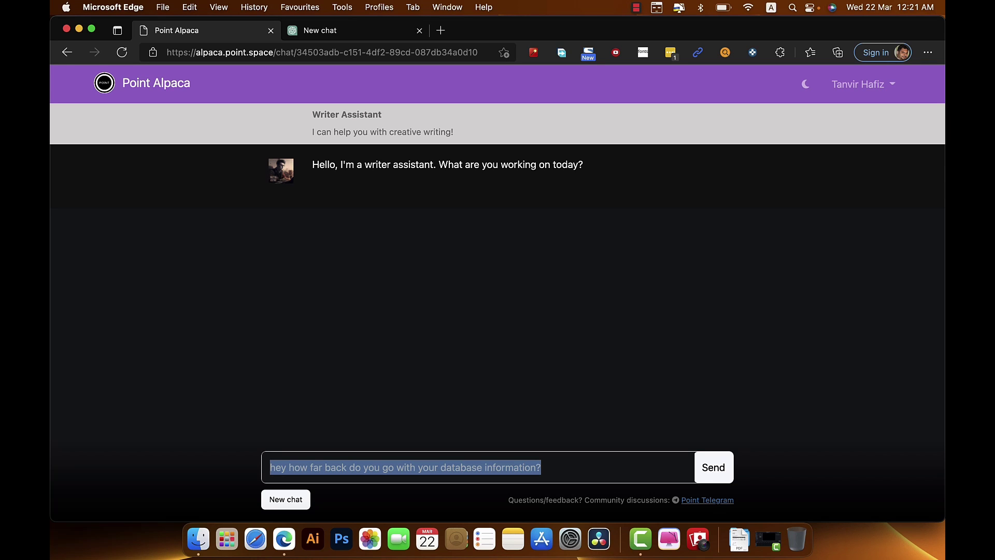
Send the copied question to ChatGPT and to the Writer Assistant.
key(super+c)
key(ctrl+Tab)
key(super+v)
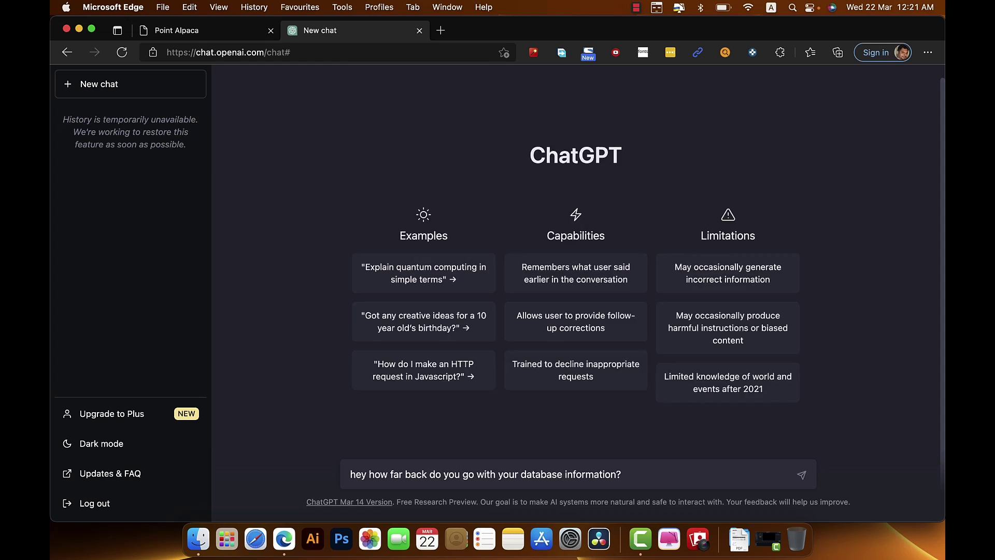
key(Return)
click(252, 36)
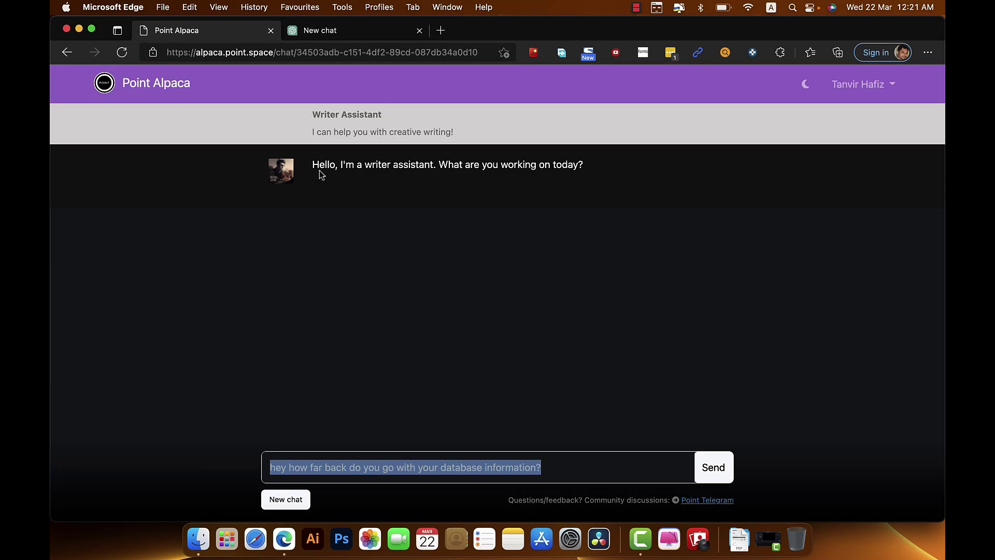
click(700, 472)
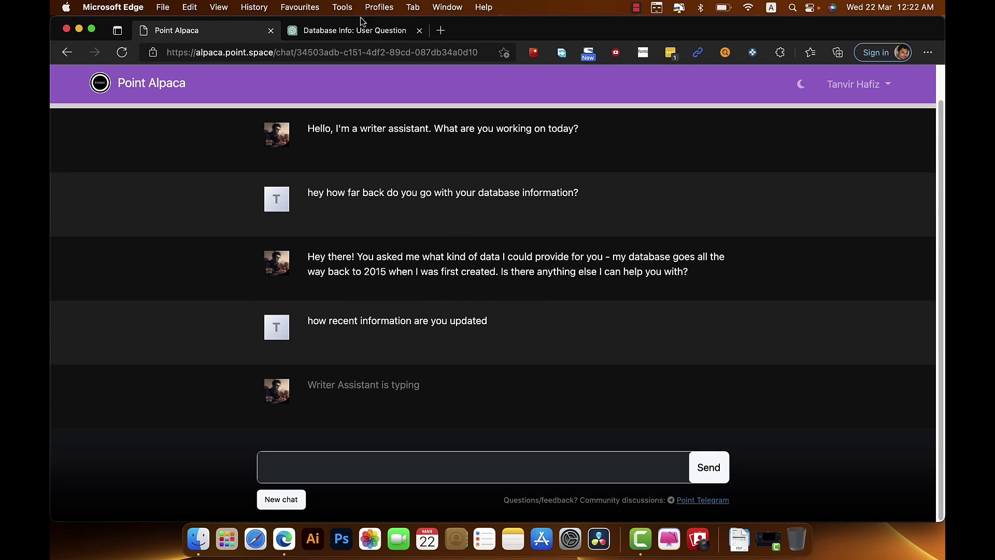
Compare ChatGPT's answer, citing its September 2021 cutoff, with the Writer Assistant's reply.
click(358, 31)
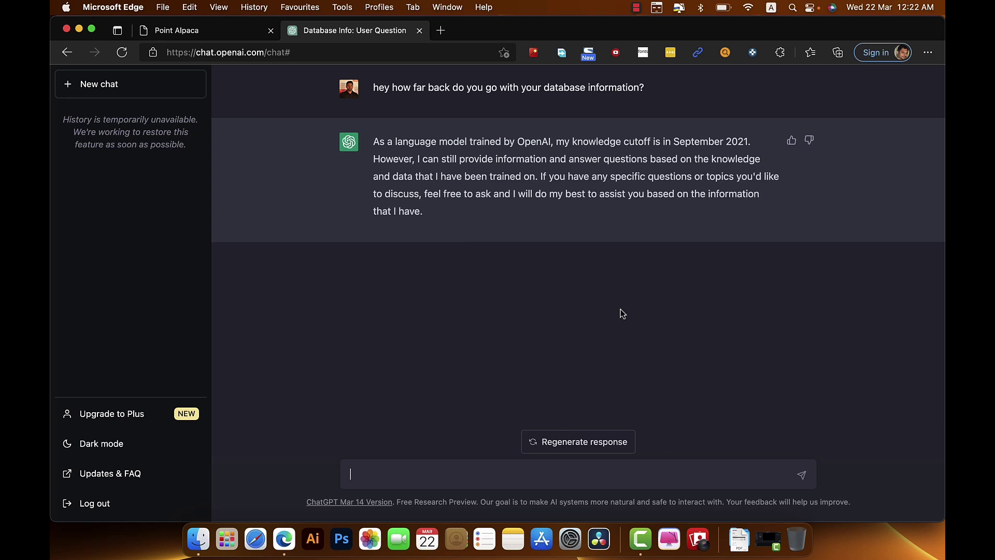
key(ctrl+shift+Tab)
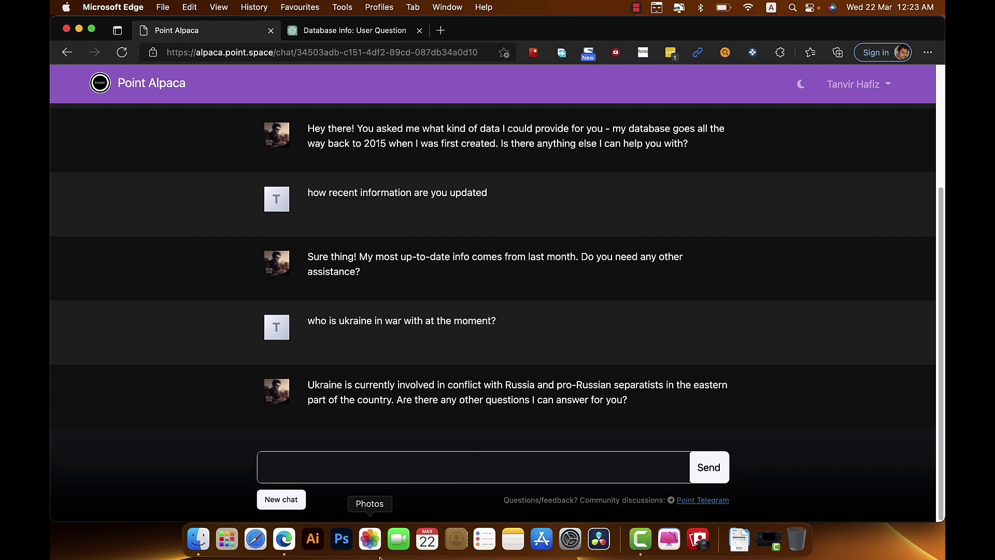
click(474, 460)
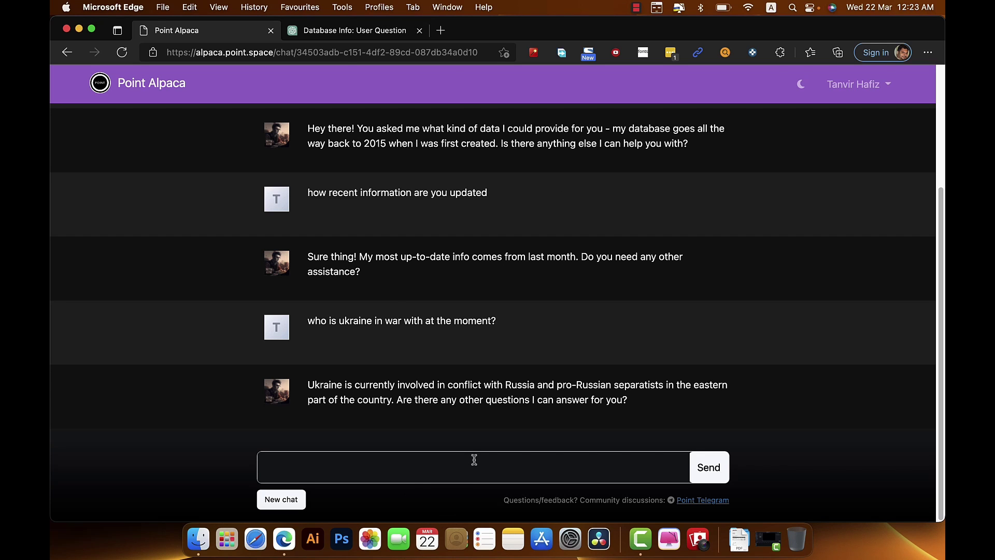
key(ctrl+Tab)
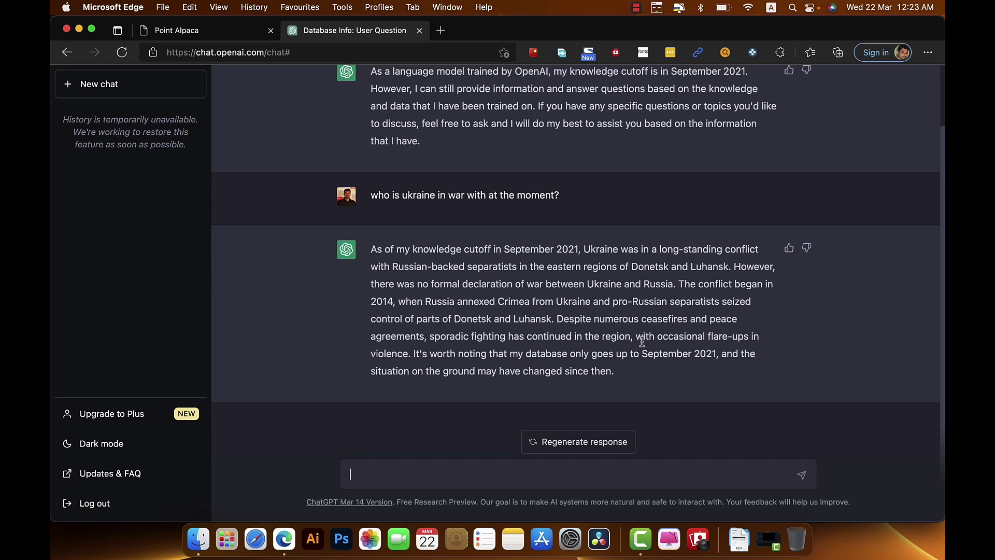
Read ChatGPT's short story 'The Last Tree' against Point Alpaca's brief story, then return to Point Alpaca.
key(ctrl+shift+Tab)
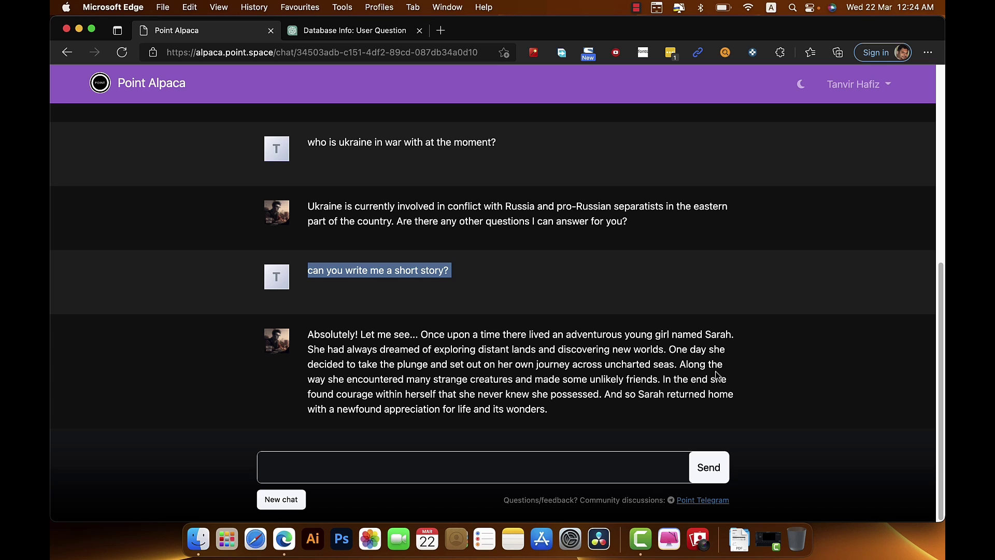
key(ctrl+Tab)
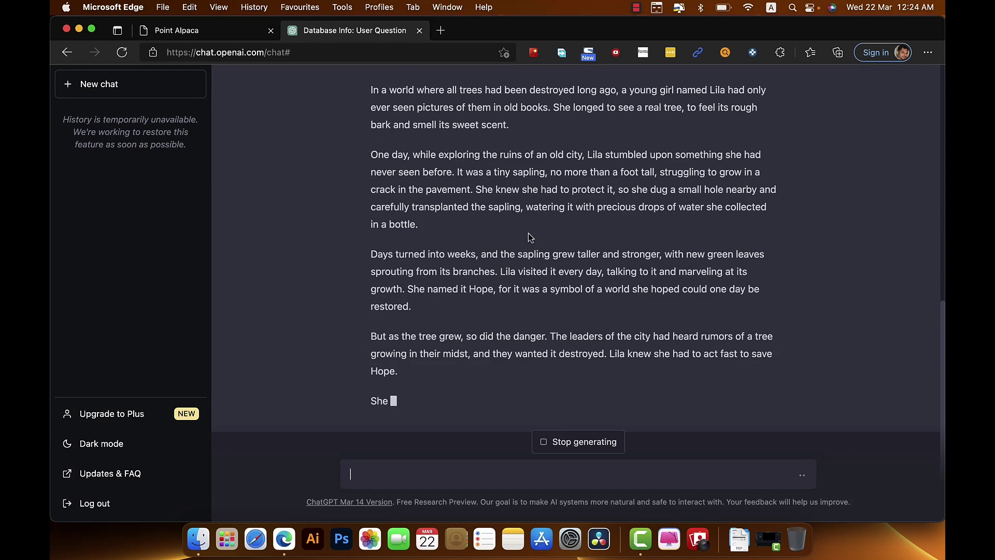
scroll(528, 232, up, 5)
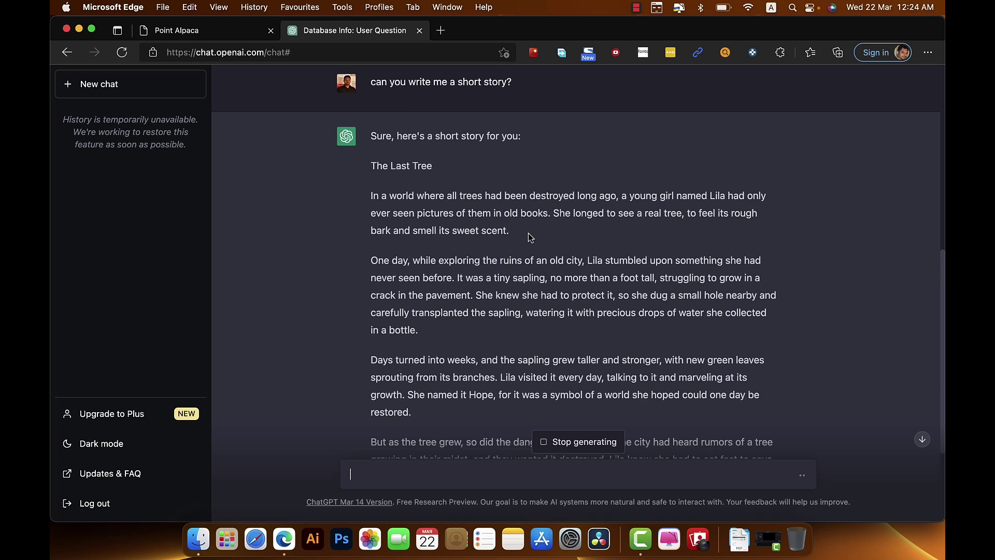
scroll(530, 236, down, 3)
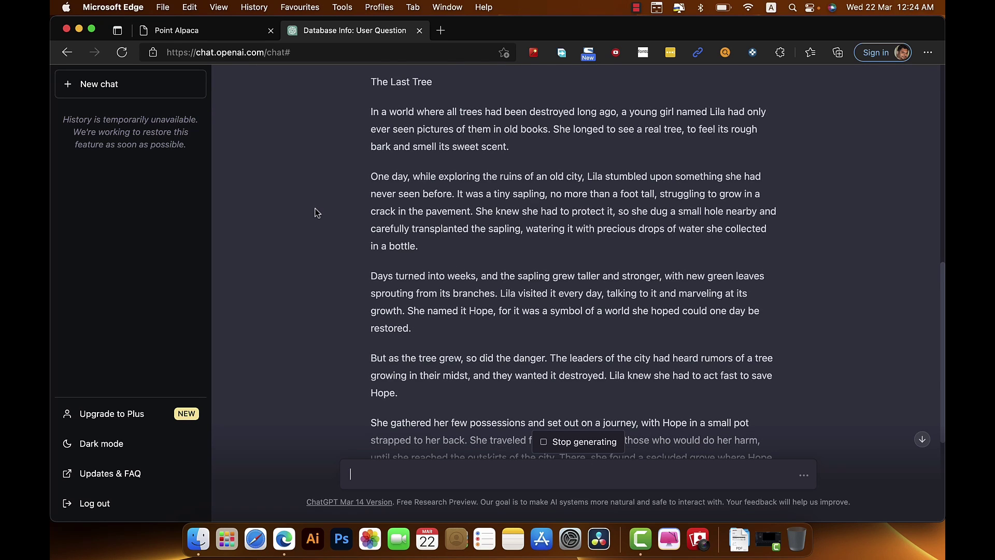
scroll(314, 213, down, 5)
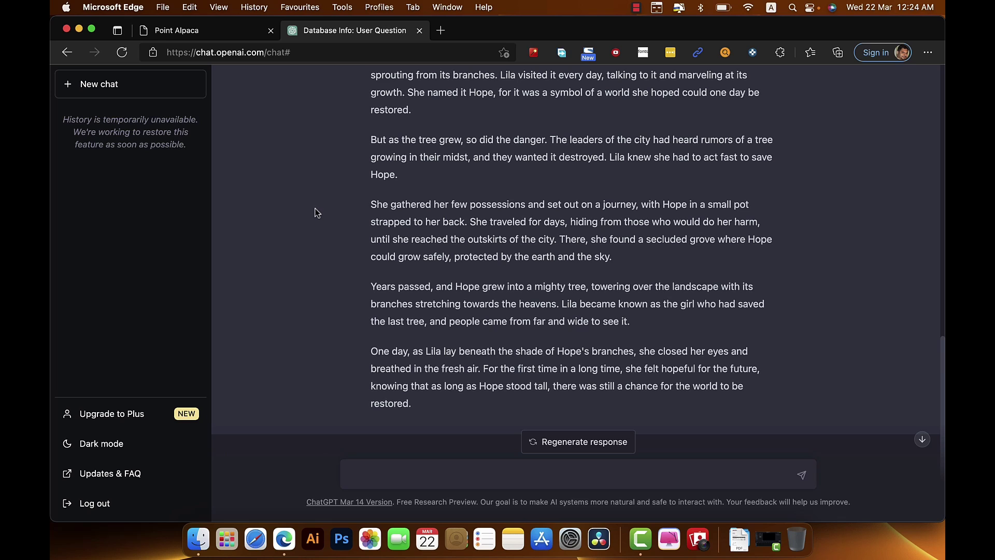
key(ctrl+shift+Tab)
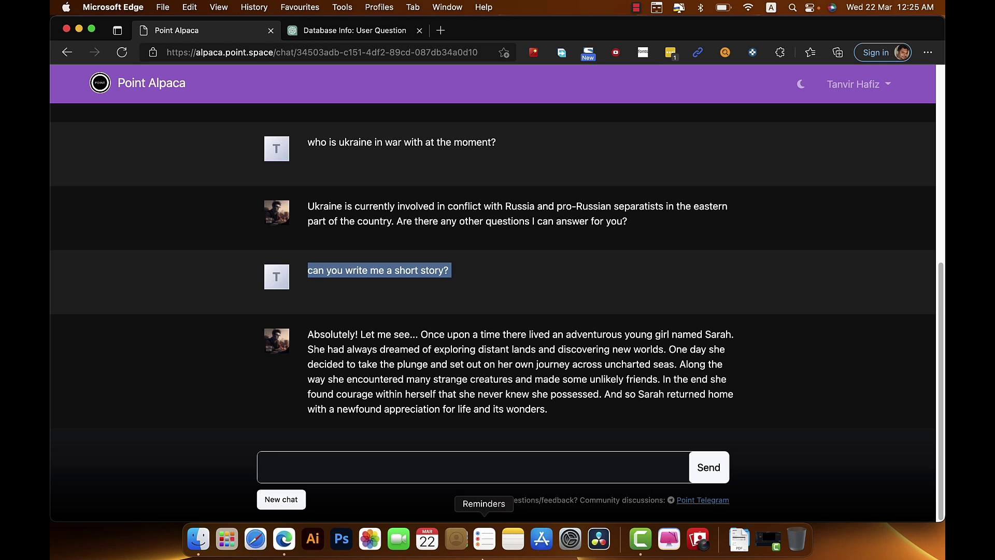
Send the five-paragraph children's fable request about being nice to elders to ChatGPT and Point Alpaca.
click(484, 468)
key(super+v)
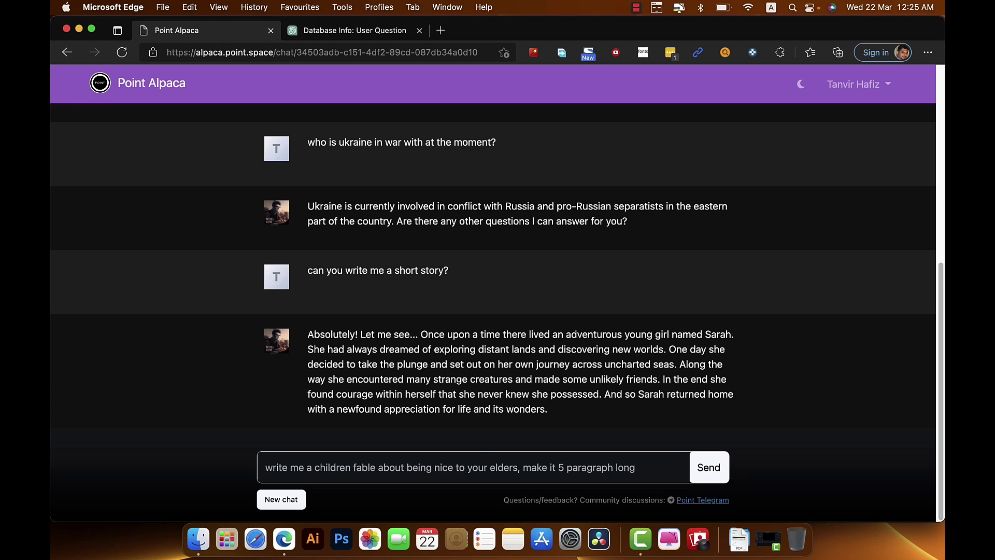
key(super+a)
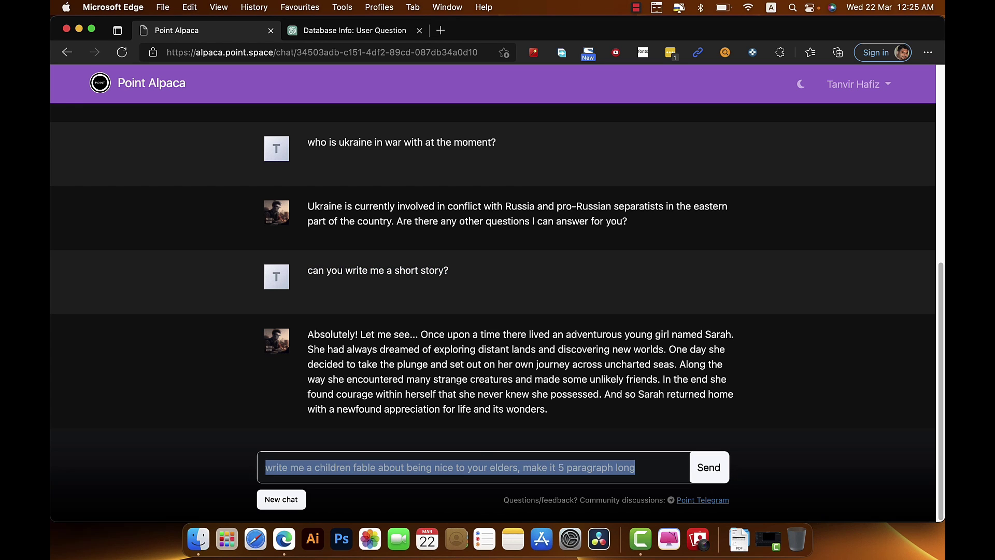
key(ctrl+Tab)
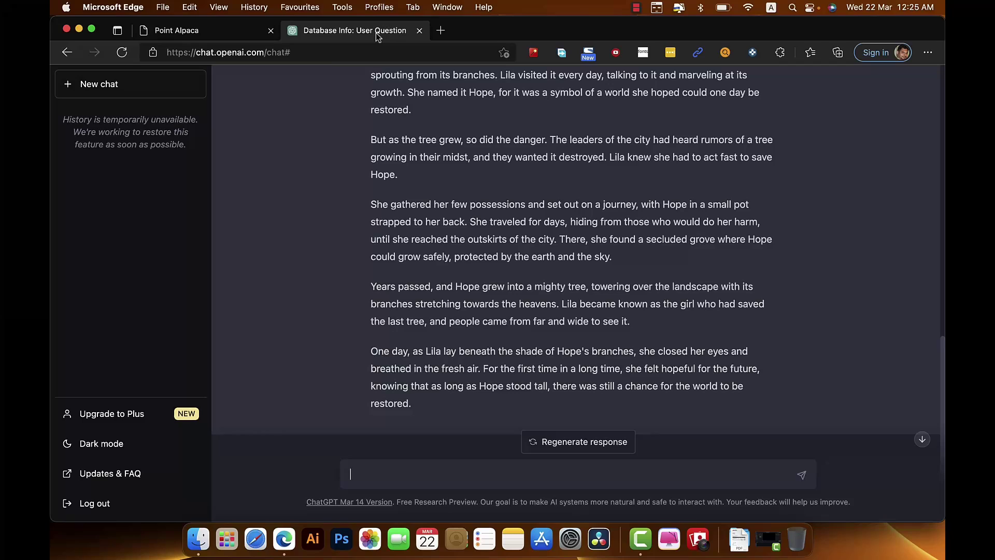
key(super+v)
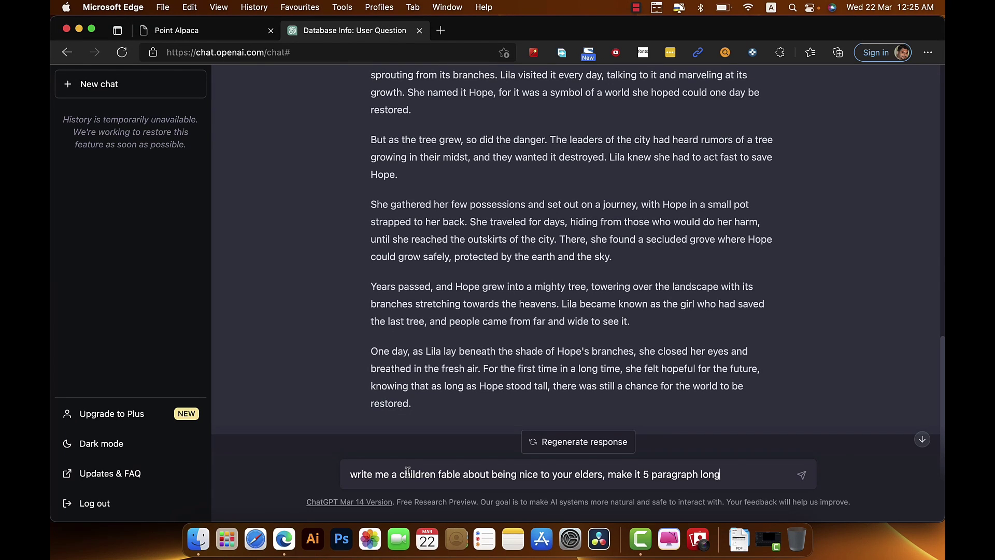
key(Return)
click(149, 32)
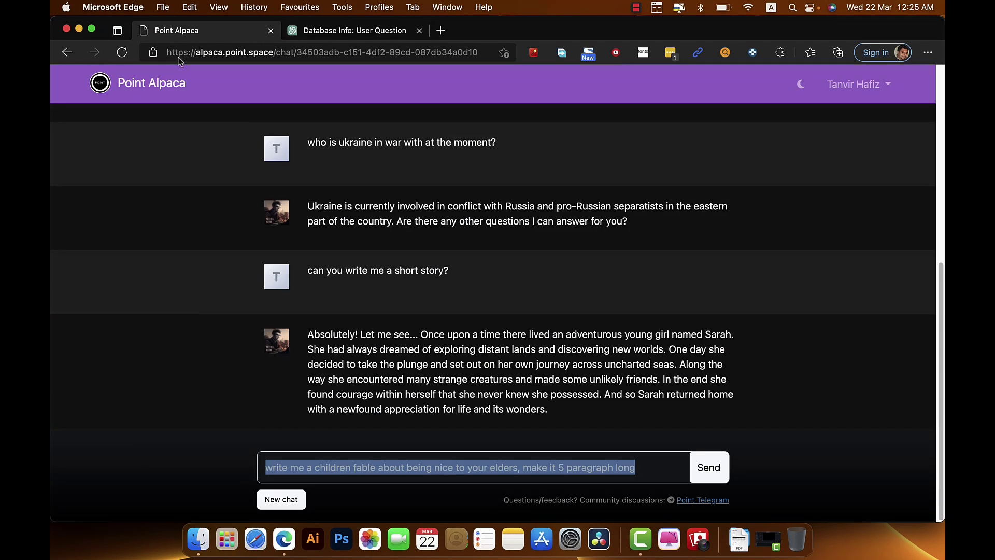
click(725, 476)
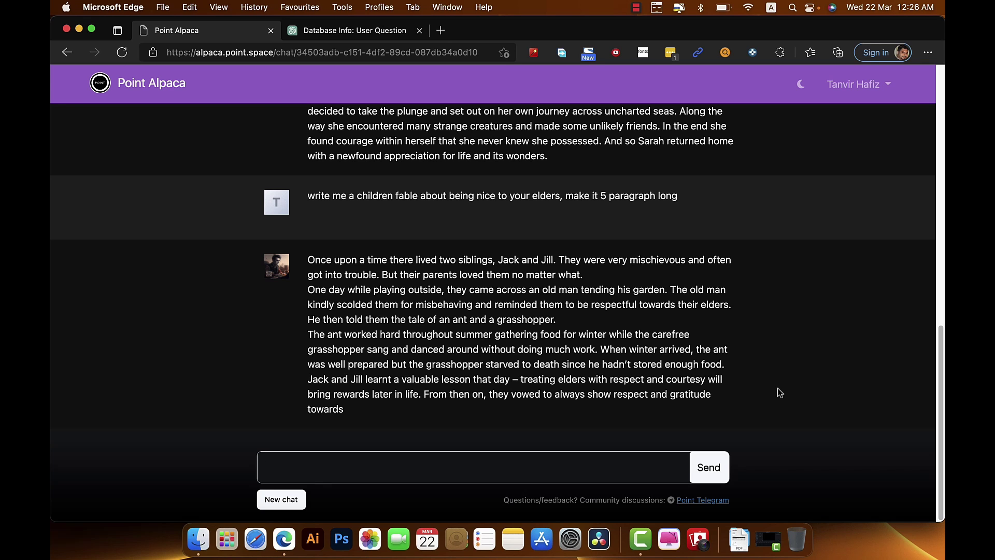
click(386, 25)
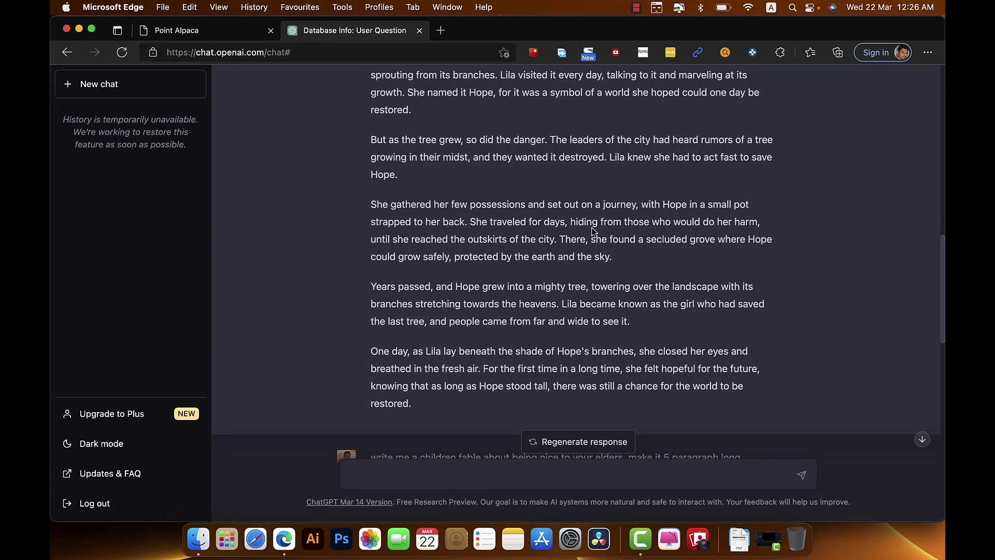
scroll(592, 229, up, 5)
scroll(593, 229, up, 2)
scroll(593, 228, down, 10)
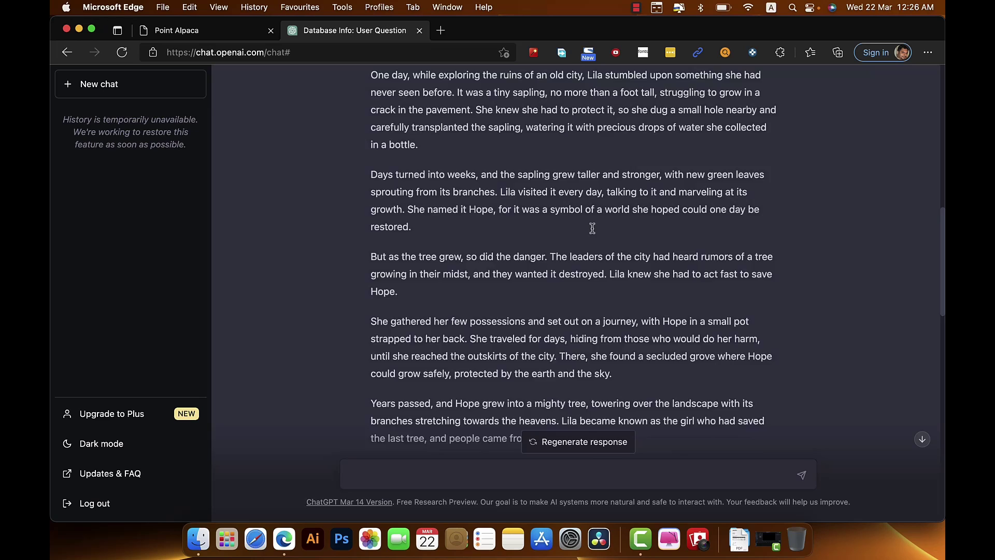
scroll(594, 232, down, 5)
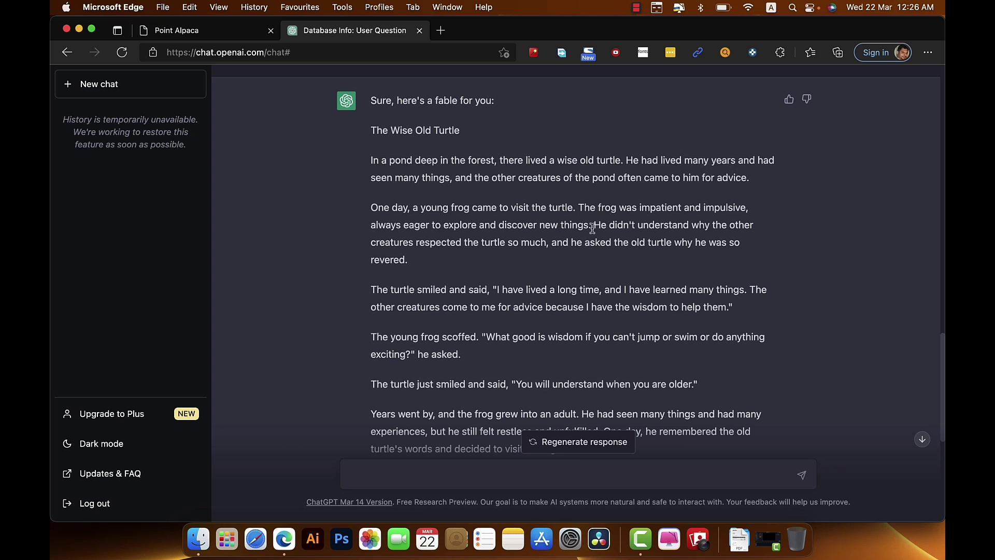
scroll(592, 229, down, 7)
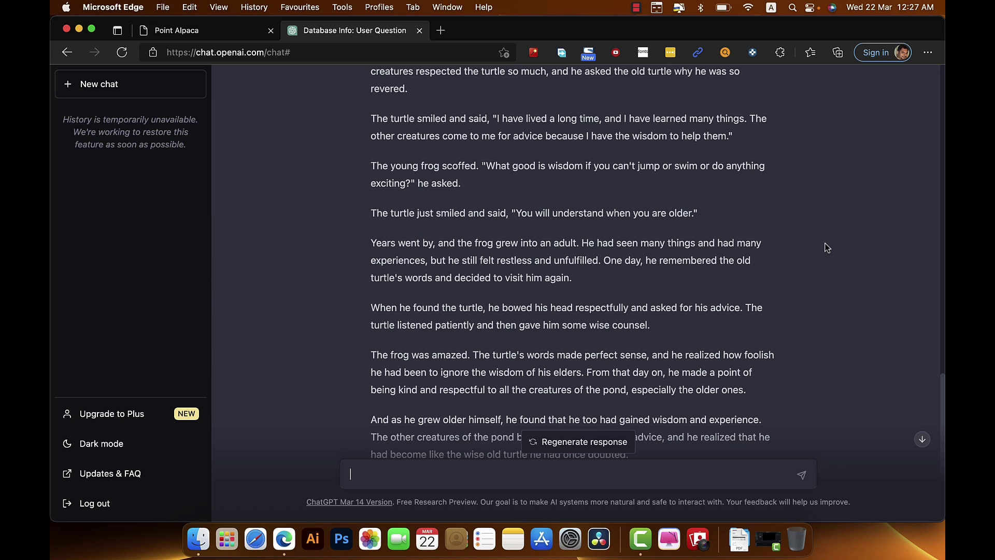
scroll(827, 248, down, 7)
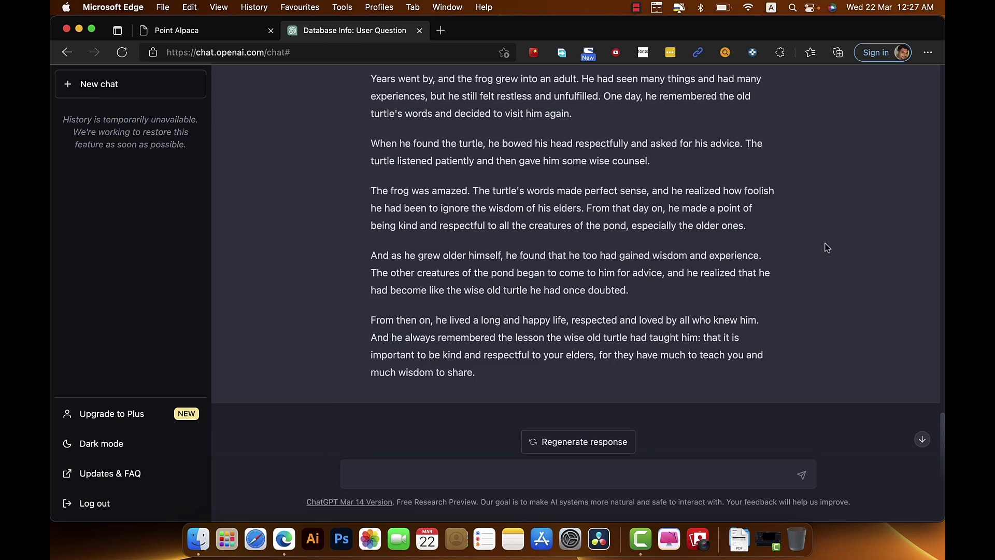
key(ctrl+shift+Tab)
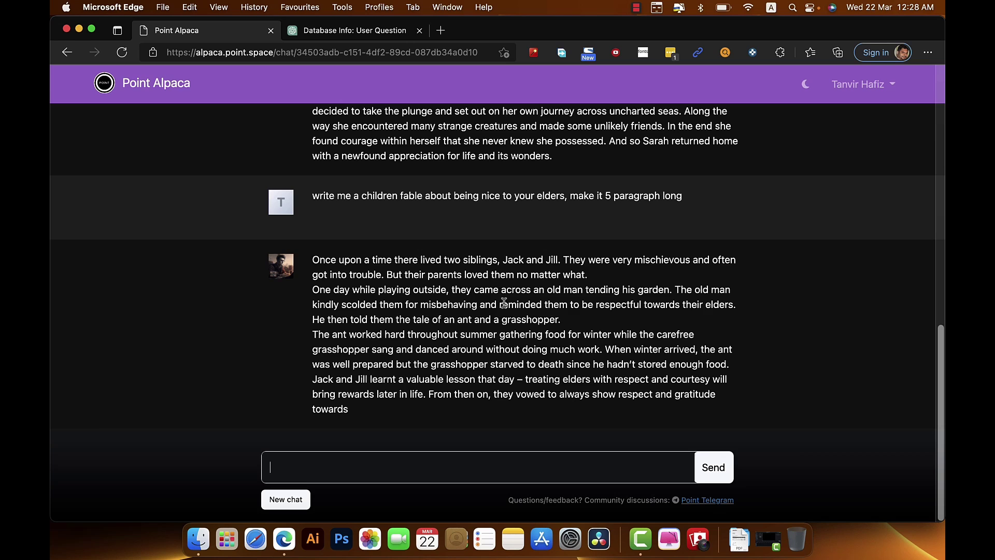
Go back to the character list and open a chat with Albert Einstein.
key(super+Left)
scroll(456, 267, down, 5)
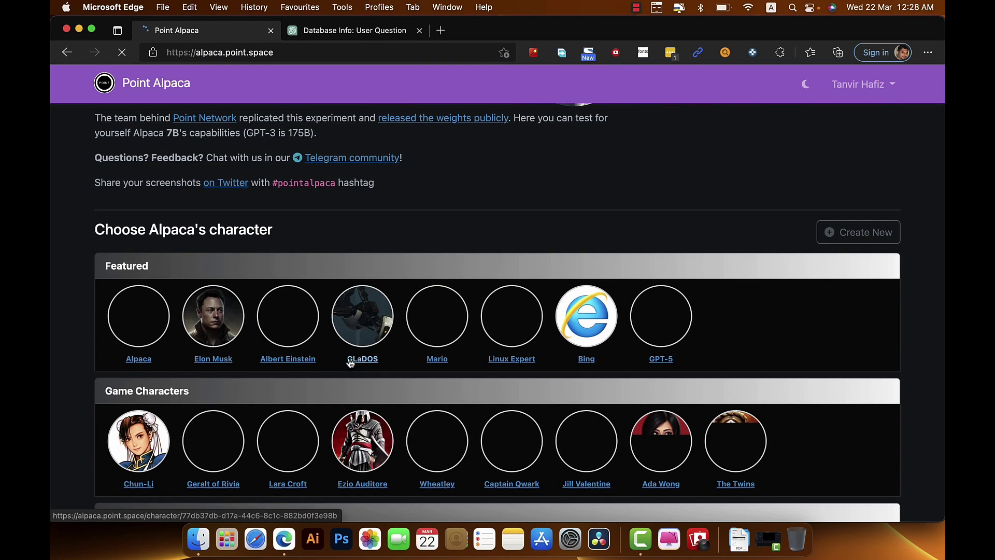
click(300, 359)
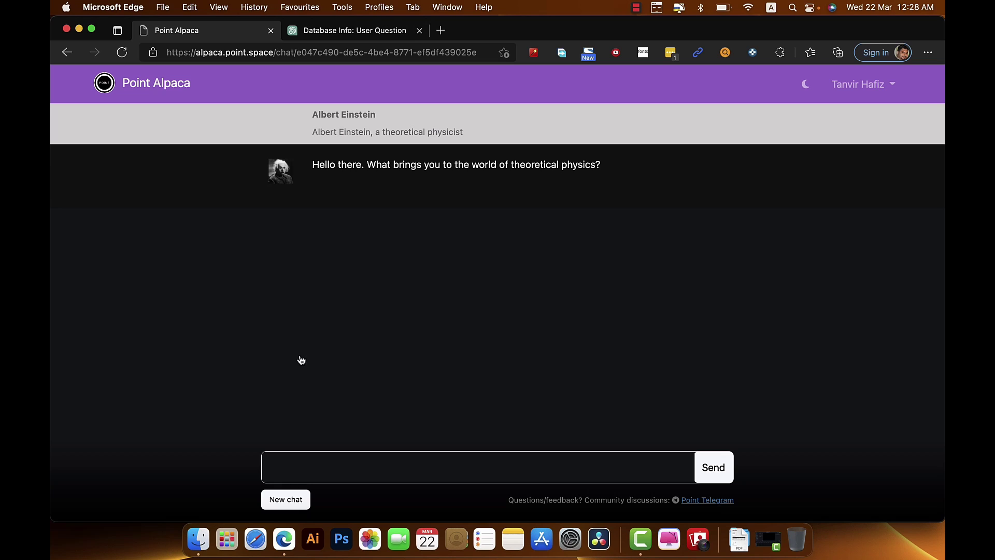
Ask Einstein and ChatGPT 'explain to me like i am a 5 year old, what is a black hole?'.
text(explain to me like i am a 5 year old, what is a black hole?)
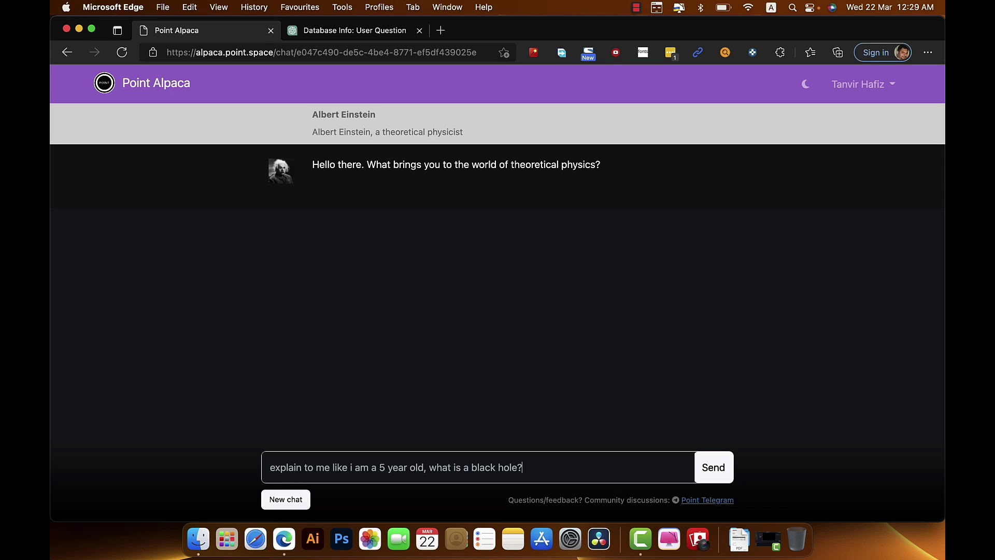
key(super+a)
key(super+c)
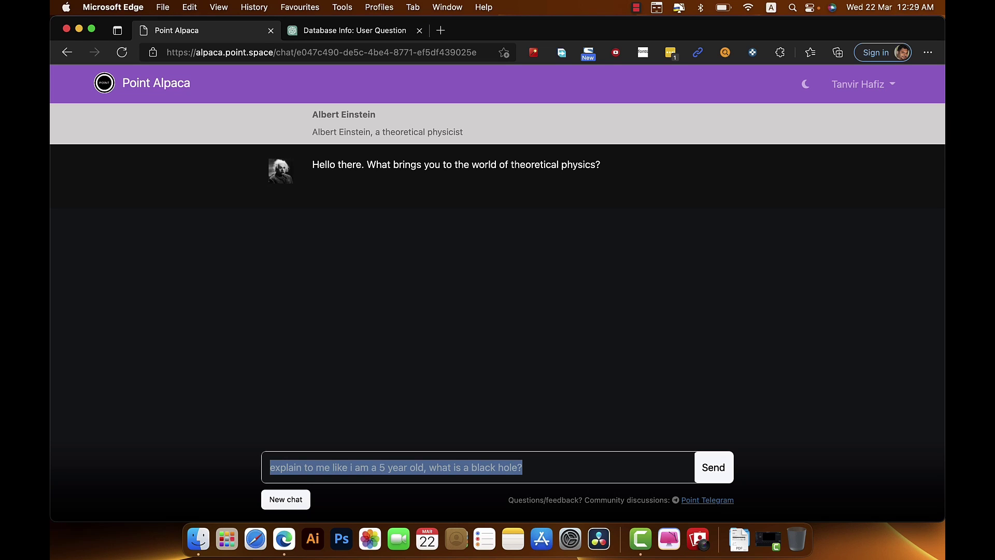
click(321, 31)
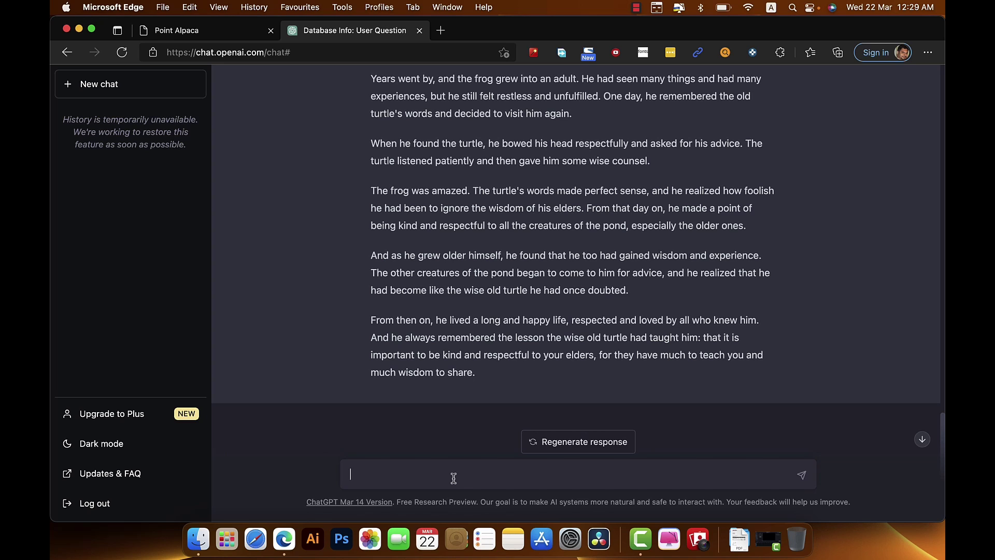
key(super+v)
key(Return)
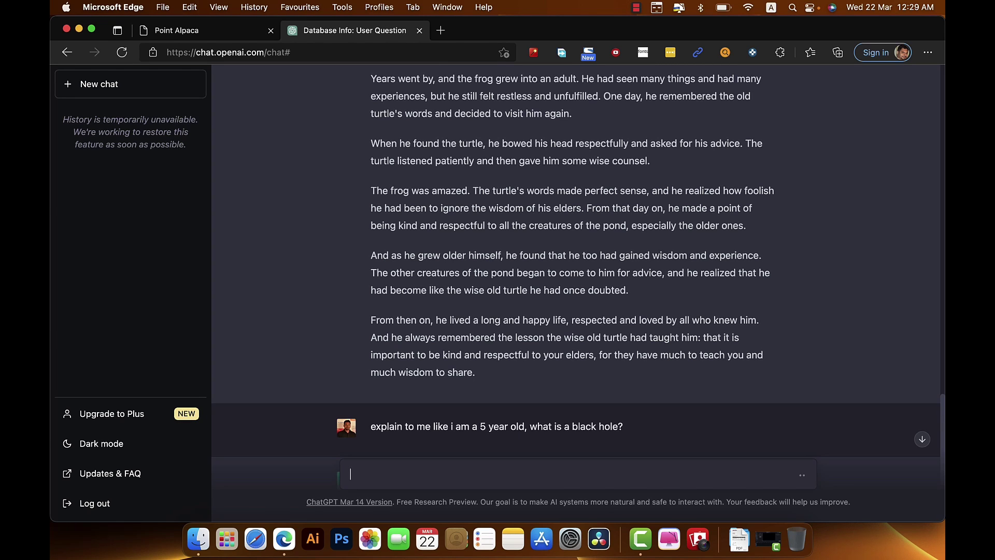
key(ctrl+shift+Tab)
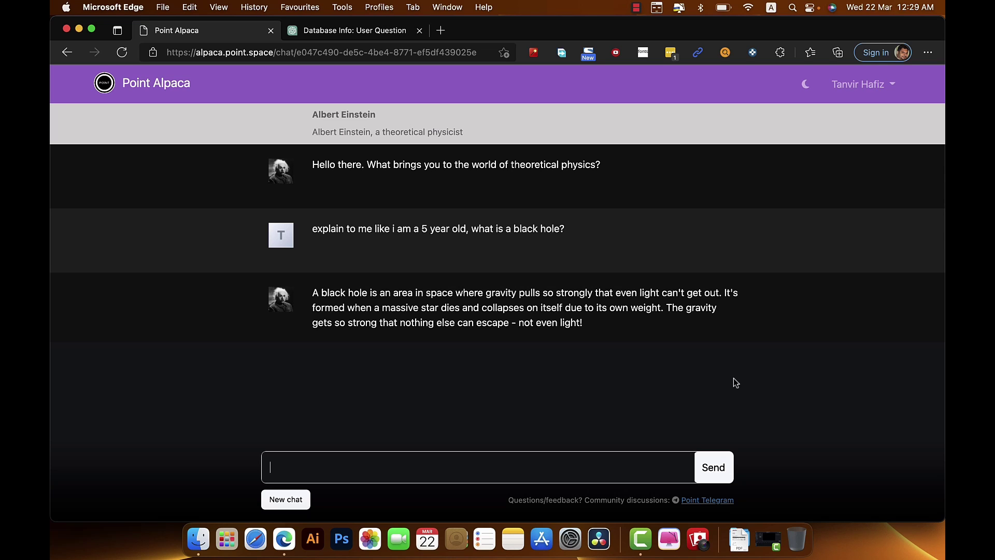
Switch to ChatGPT to watch its black-hole answer being written.
key(ctrl+Tab)
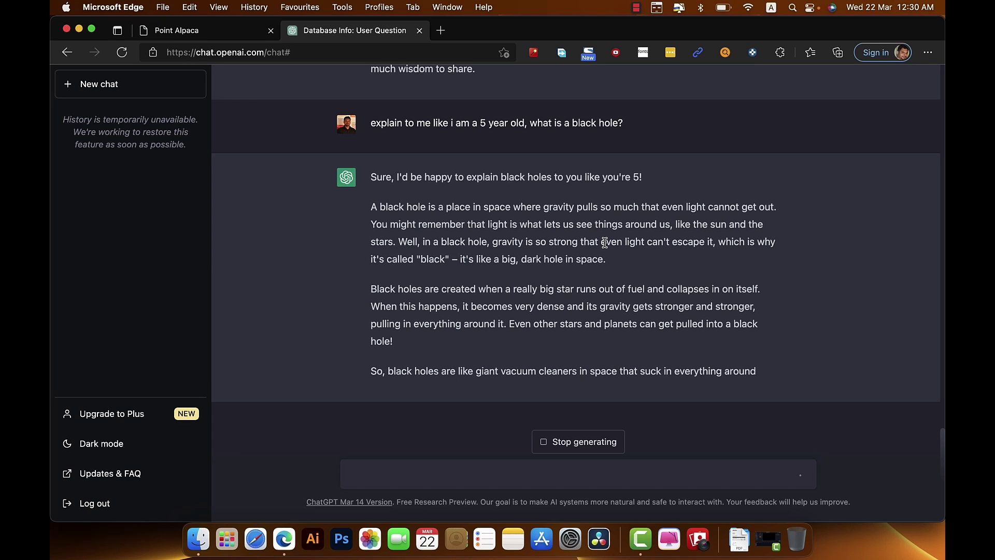
Alternate between Einstein's reply and ChatGPT's black-hole answer until ChatGPT finishes.
click(223, 38)
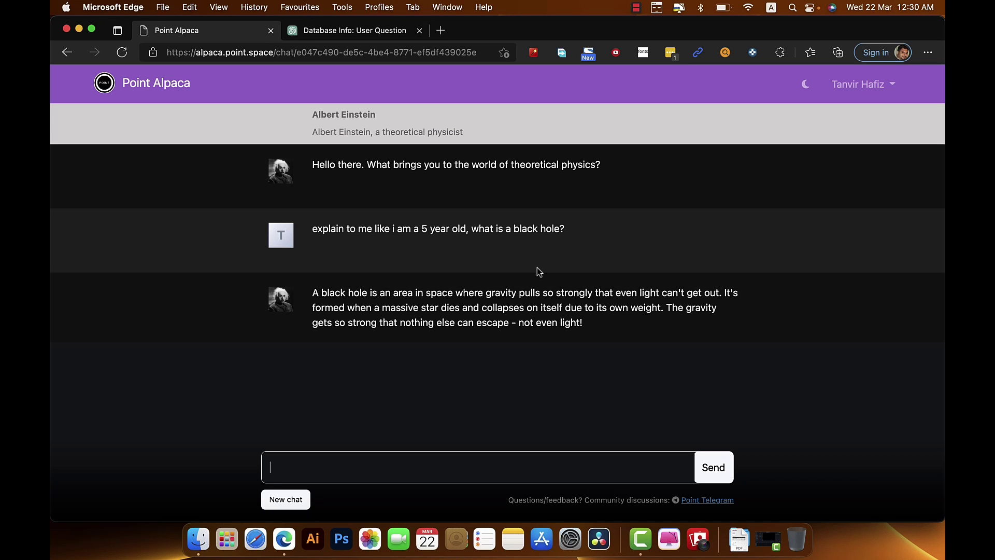
click(355, 30)
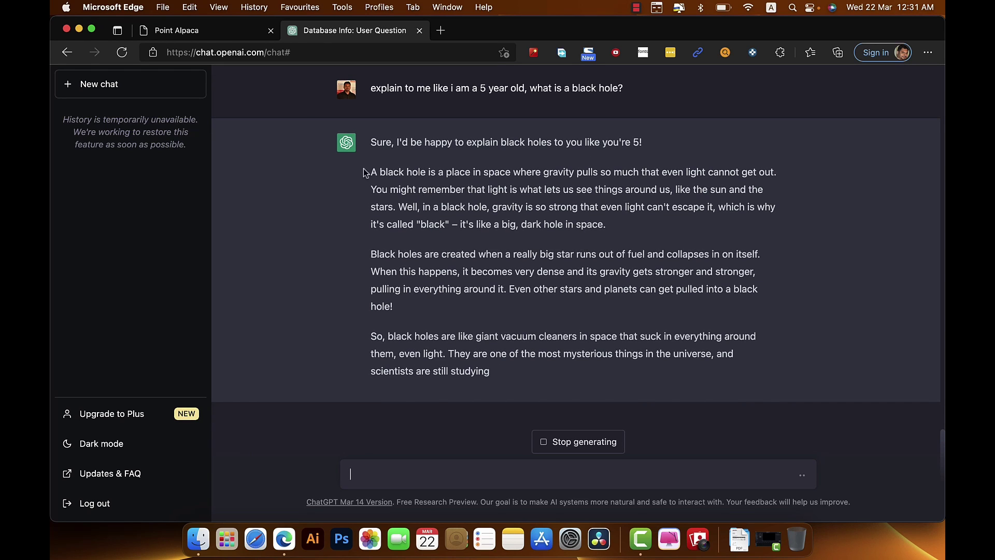
click(223, 32)
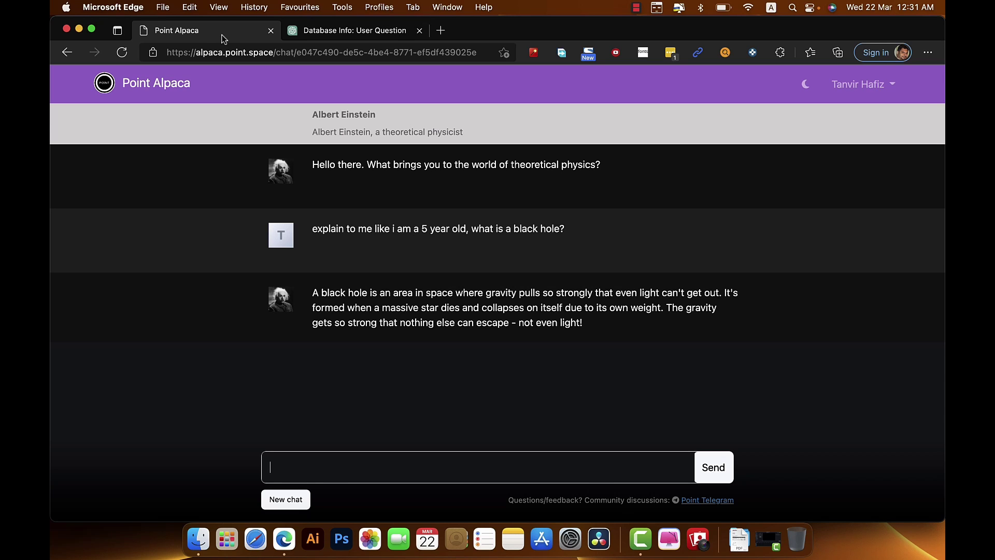
click(315, 31)
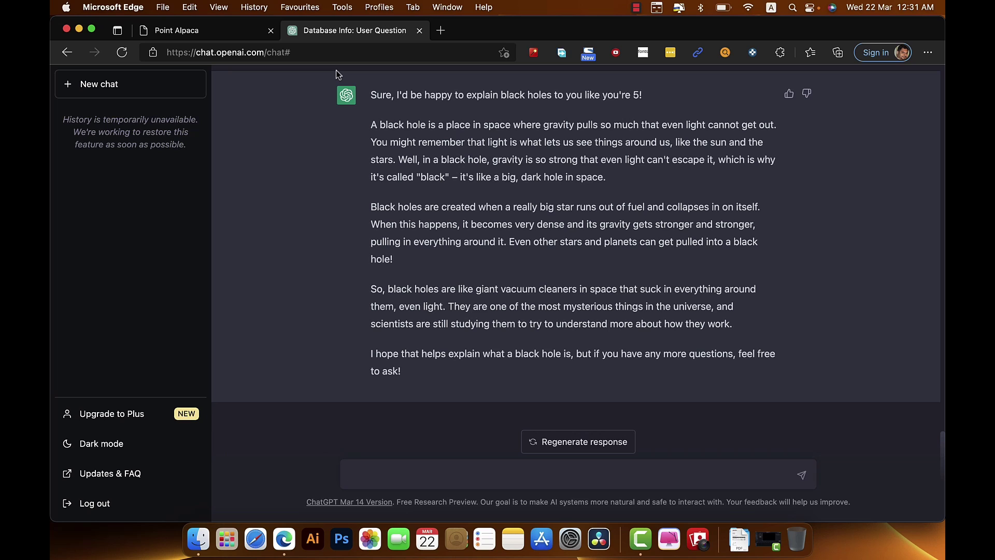
click(200, 31)
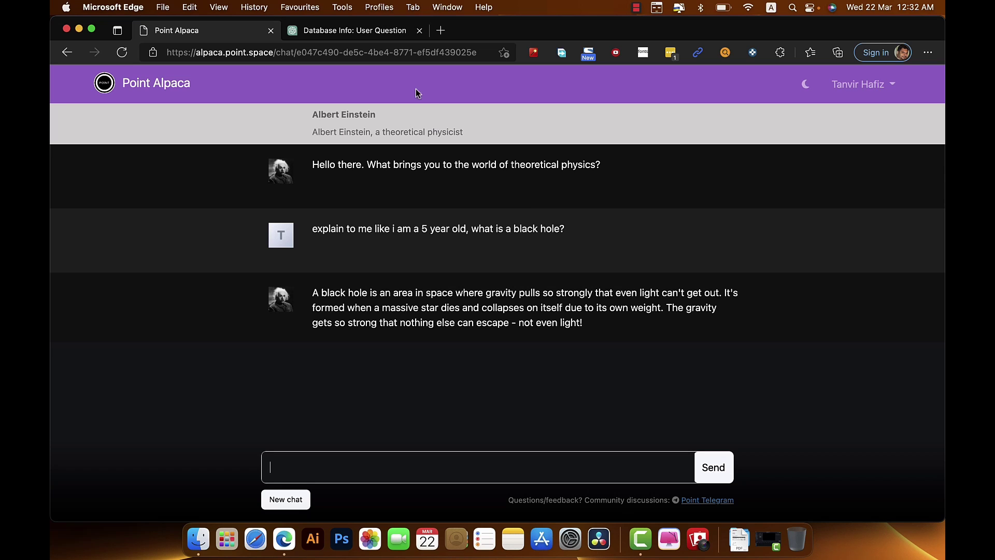
click(386, 33)
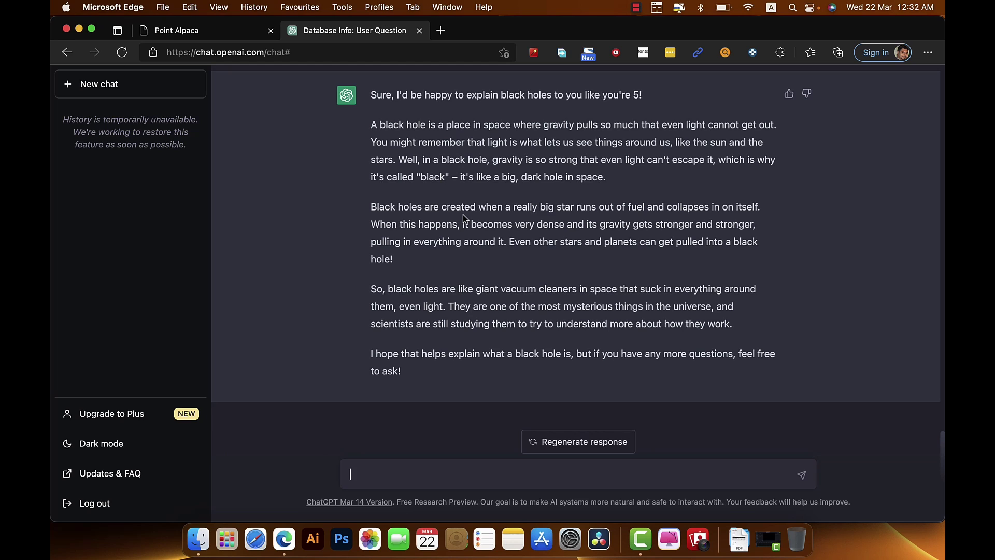
click(218, 36)
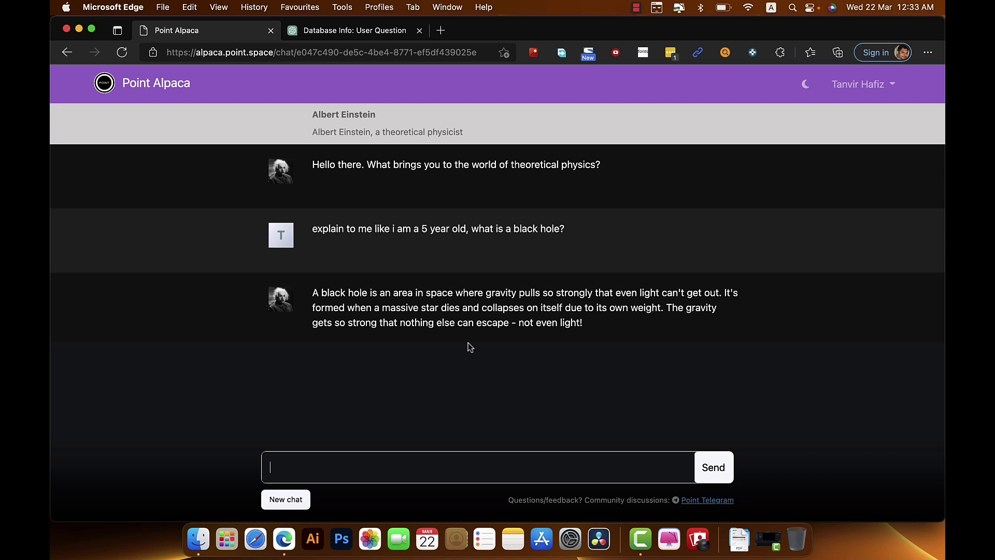
Go back to the home page, scroll down to the Helpers row, and open Librarian Emily's chat.
key(super+bracketleft)
scroll(498, 174, down, 7)
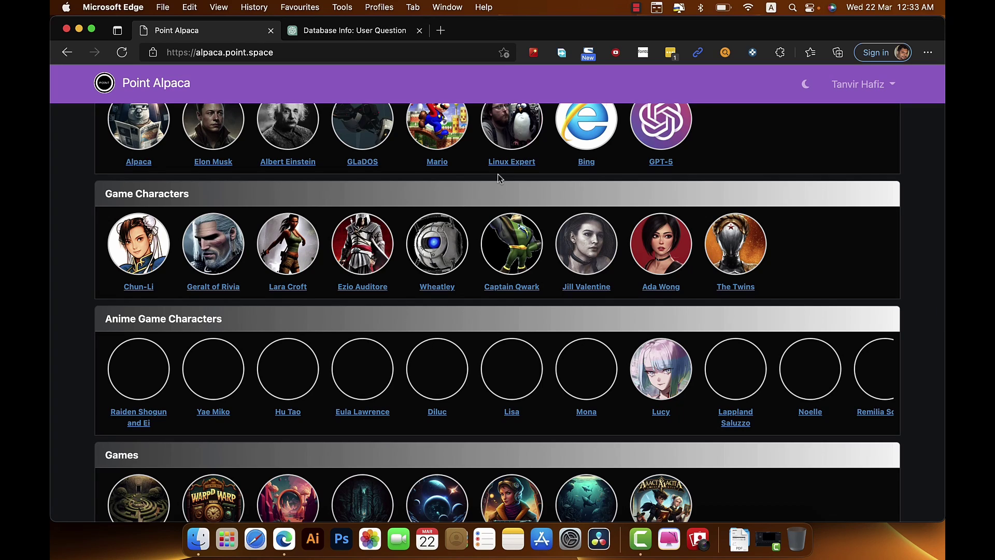
scroll(500, 178, down, 5)
scroll(500, 179, down, 2)
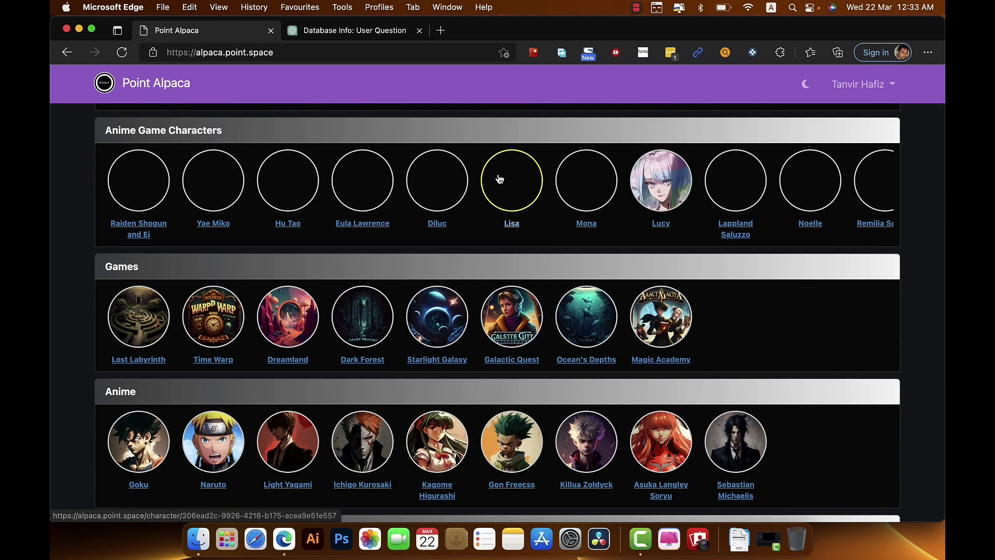
scroll(500, 179, down, 4)
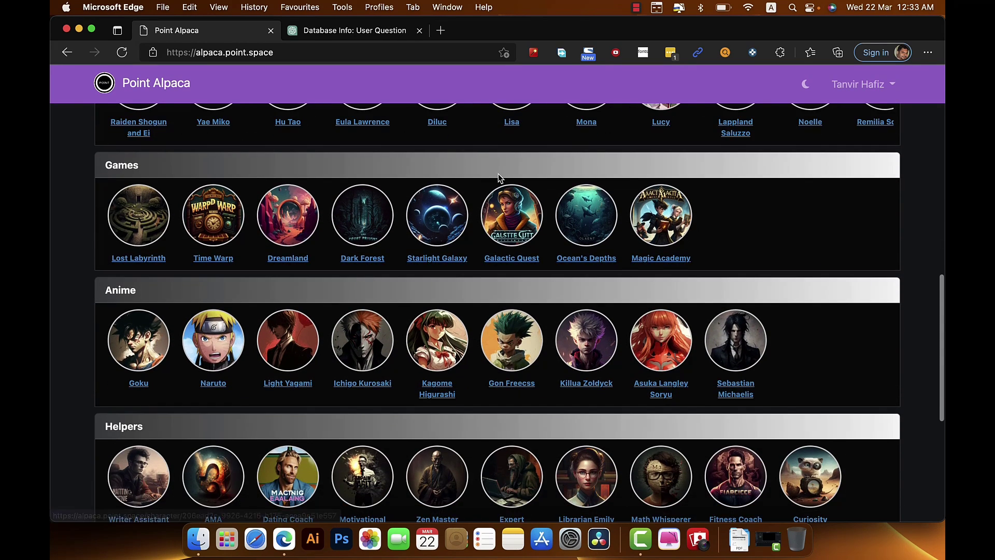
scroll(499, 173, down, 5)
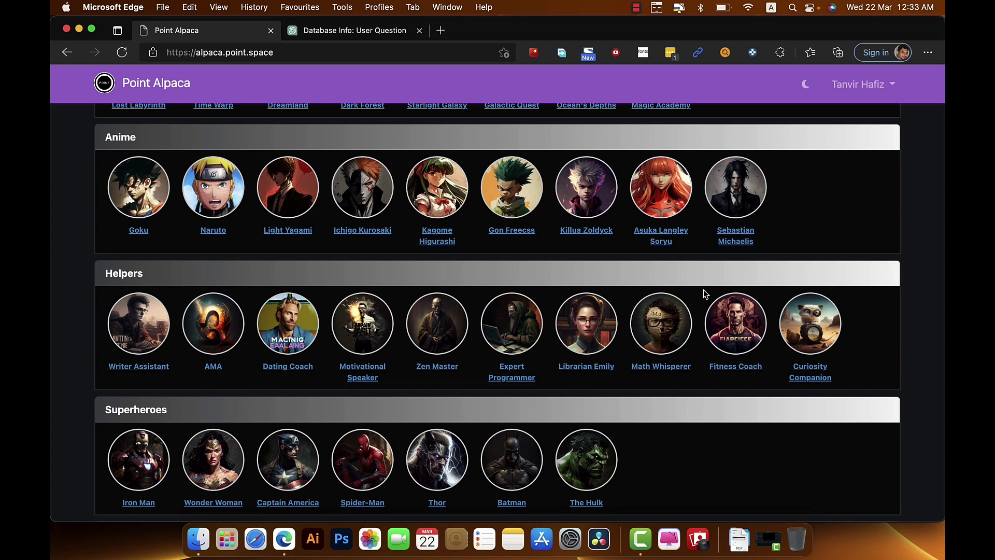
click(605, 368)
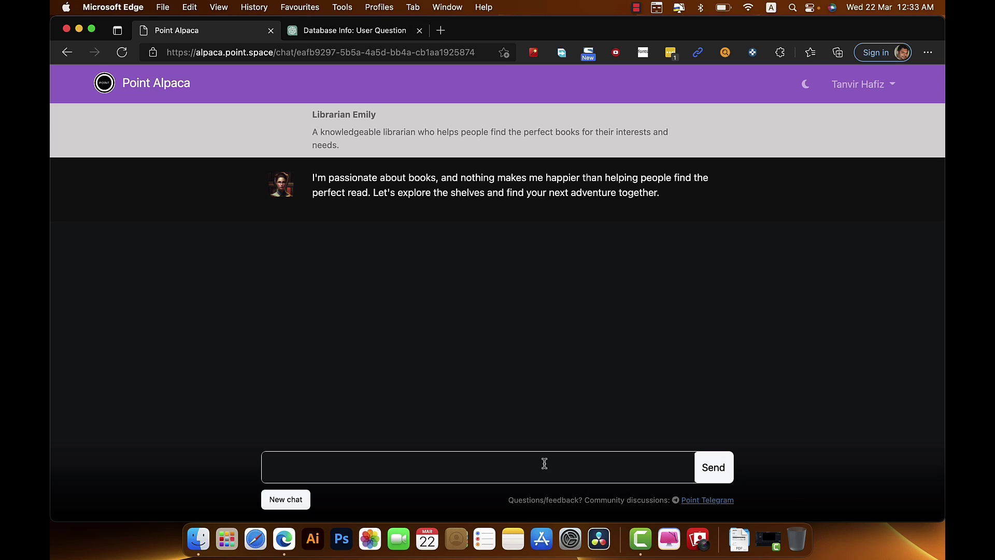
Switch to the ChatGPT tab to watch its love poem finish with 'And bring us endless cheer'.
key(ctrl+Tab)
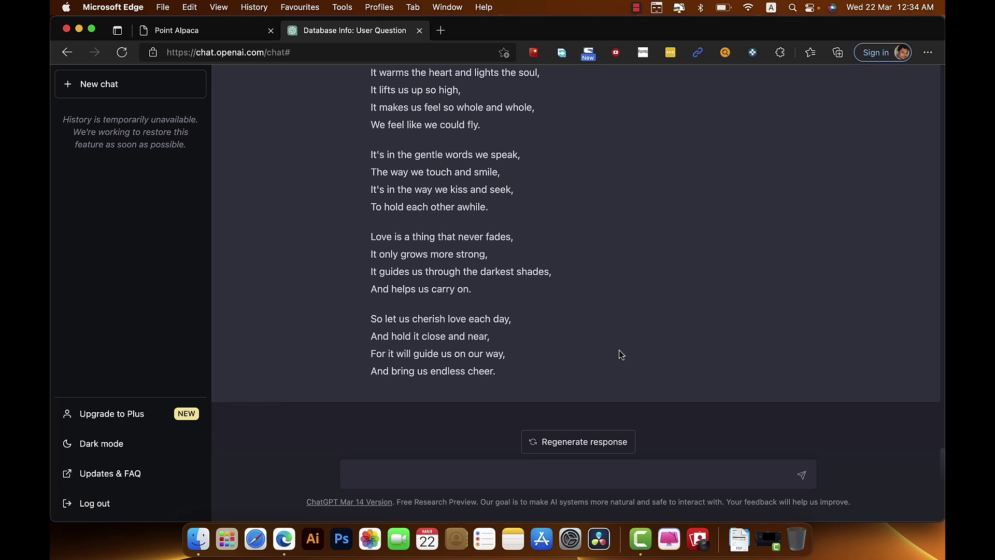
Read ChatGPT's full poem, compare Point Alpaca's one-sentence river reply, then return to the Point Alpaca home page.
scroll(619, 350, up, 3)
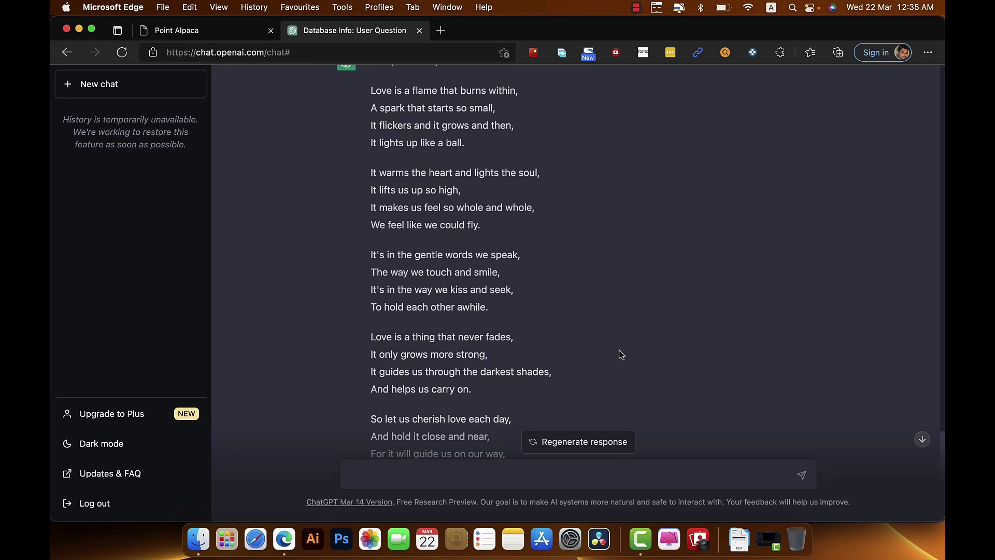
click(220, 37)
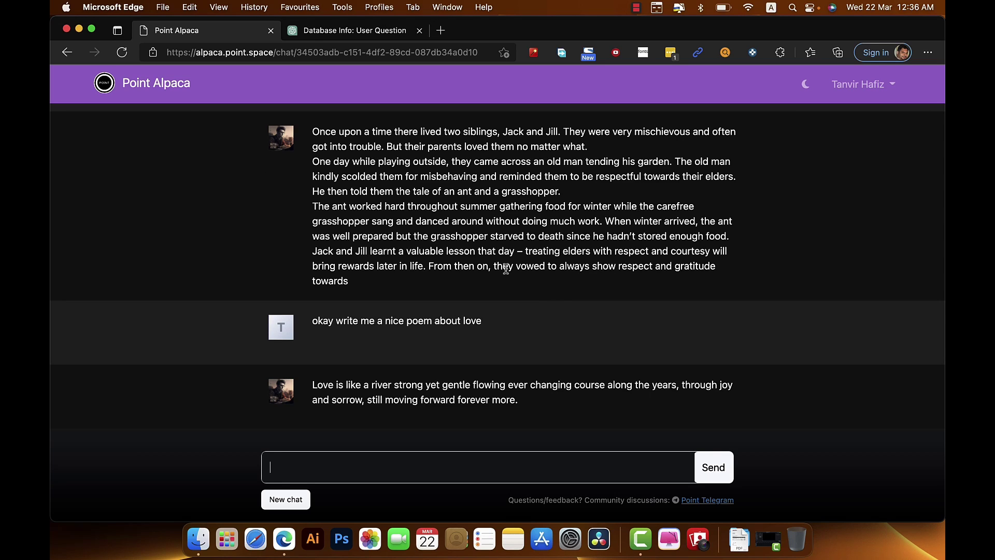
click(184, 84)
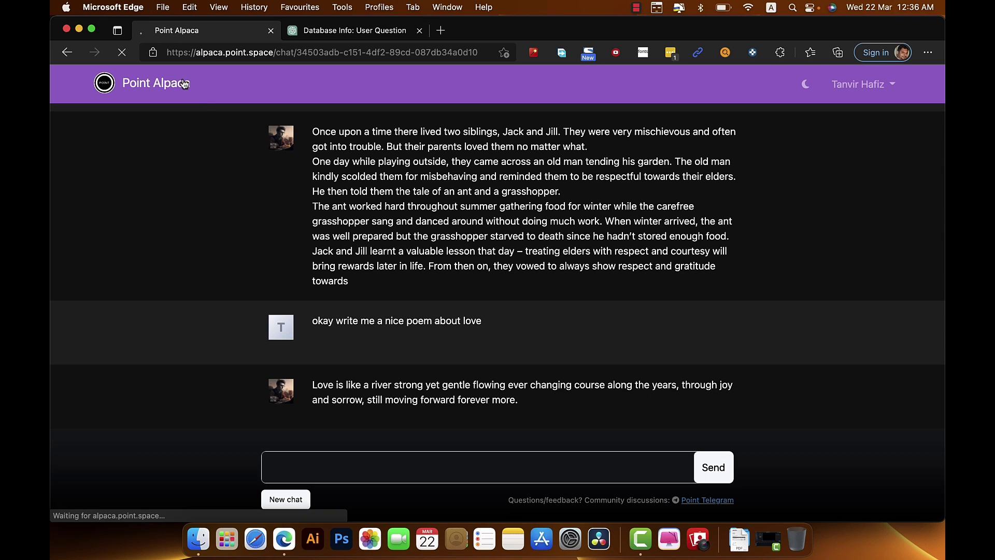
scroll(476, 275, down, 2)
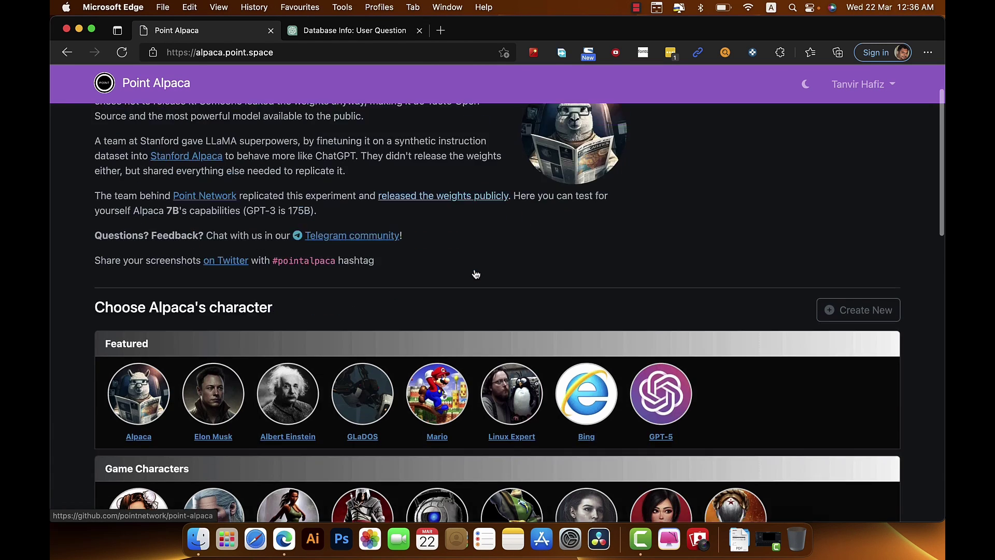
scroll(476, 274, down, 2)
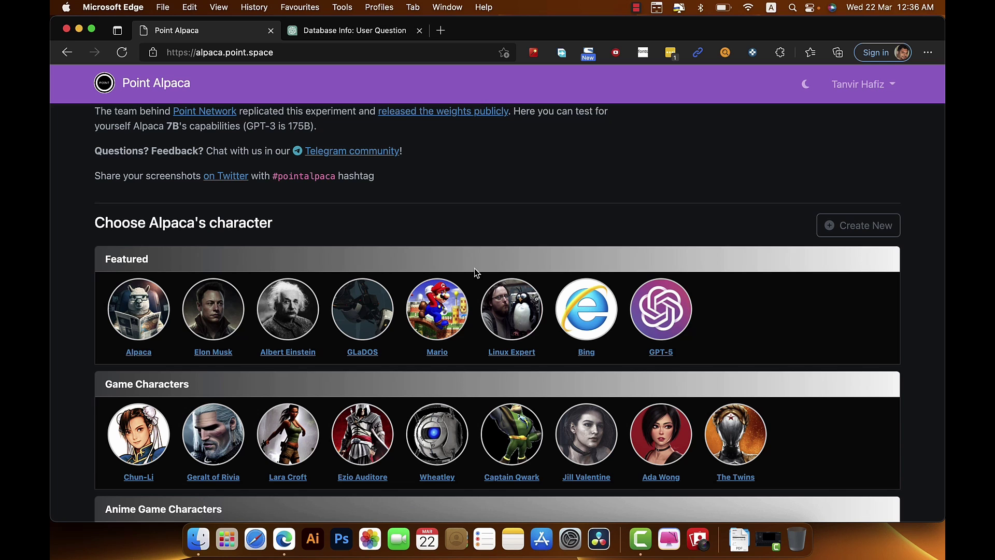
scroll(475, 269, down, 5)
scroll(475, 268, up, 4)
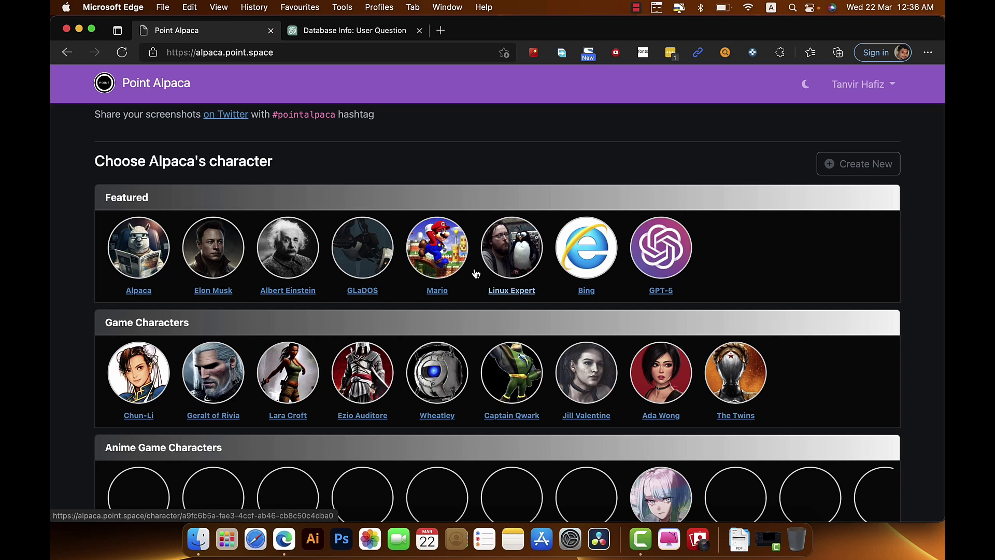
Return to the 'Database Info: User Question' ChatGPT tab showing 'Love is a flame that burns within'.
click(364, 30)
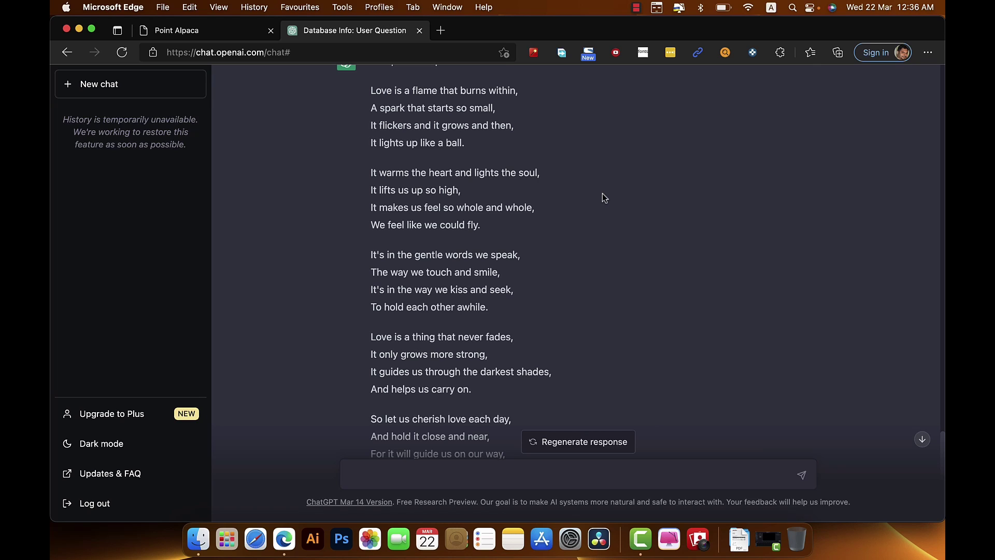